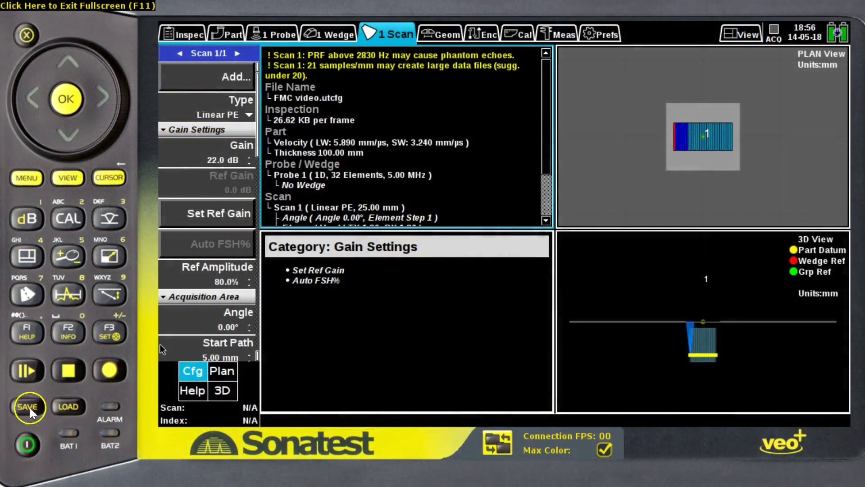
# Step: Run the linear scan live, move the scan index from 20 to 18, then stop acquisition
pyautogui.click(26, 369)
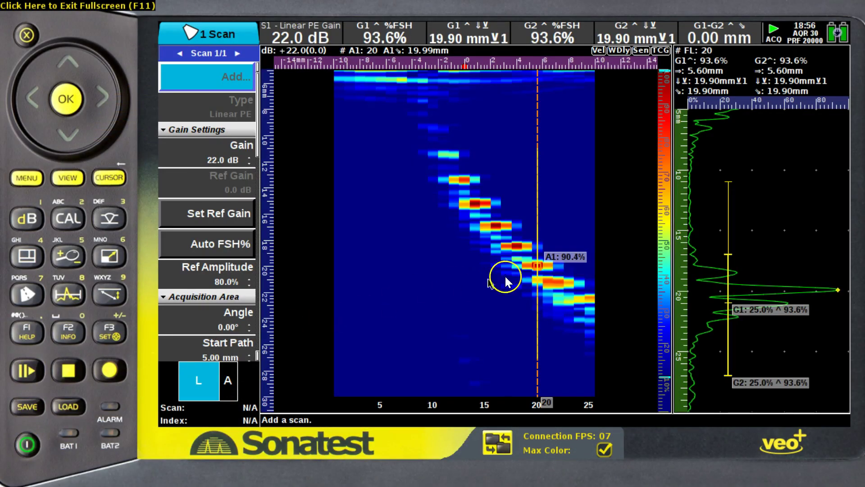
pyautogui.moveTo(535, 265)
pyautogui.mouseDown()
pyautogui.moveTo(464, 184)
pyautogui.moveTo(538, 269)
pyautogui.mouseUp()
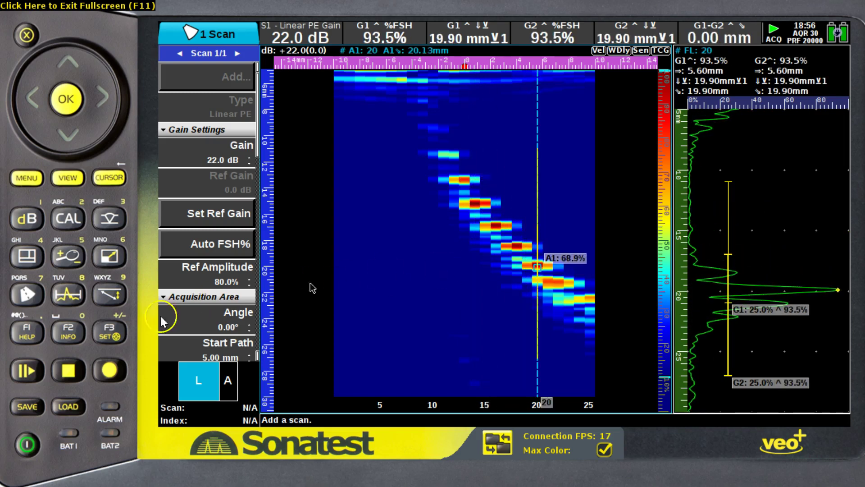
pyautogui.click(64, 372)
# Step: Create a new FMC scan as Scan 2
pyautogui.click(27, 178)
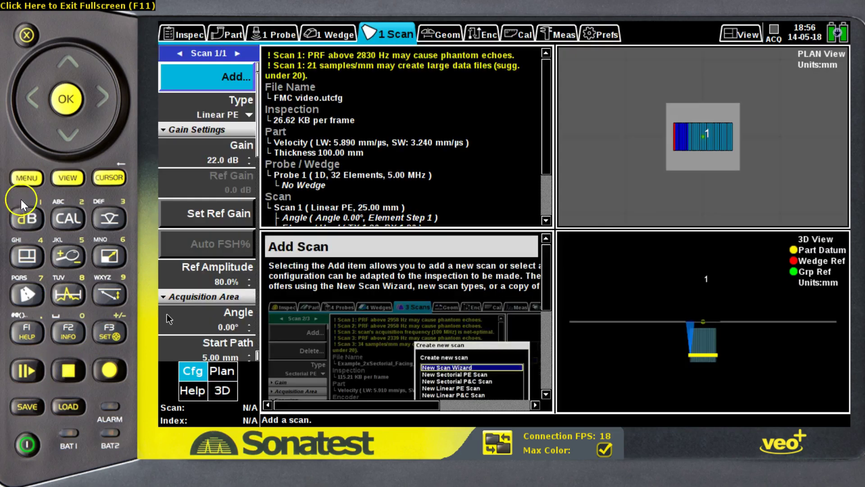
pyautogui.click(211, 86)
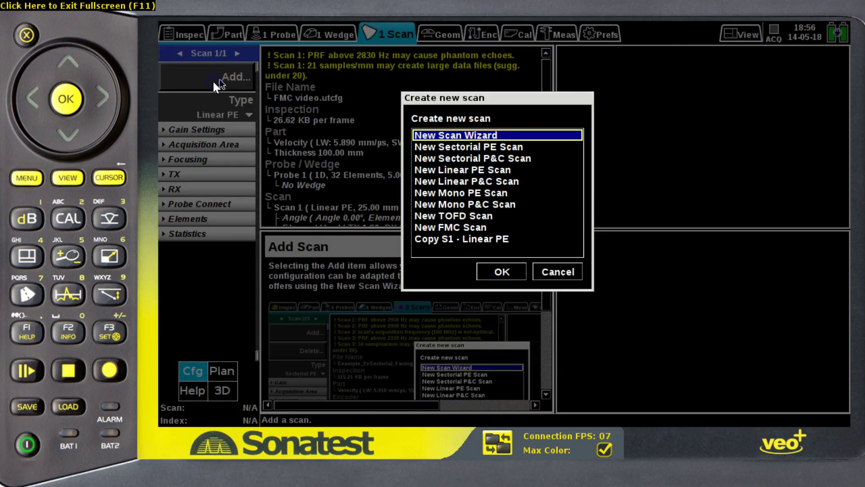
pyautogui.click(422, 230)
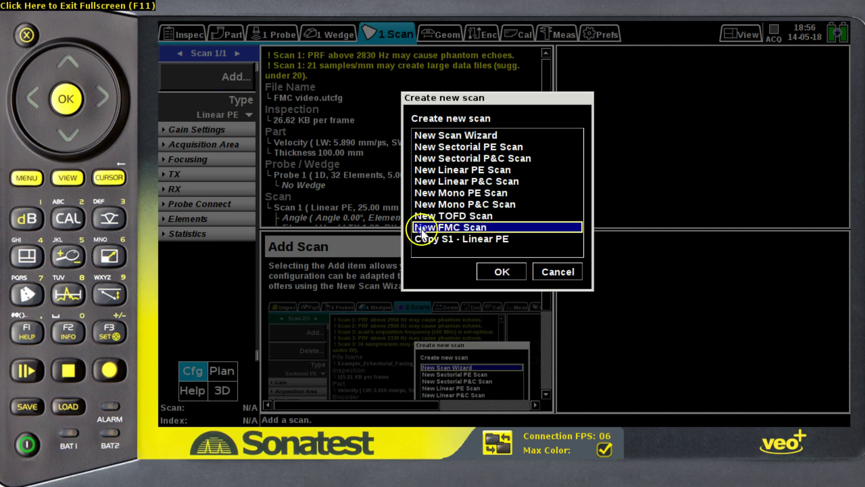
pyautogui.click(501, 272)
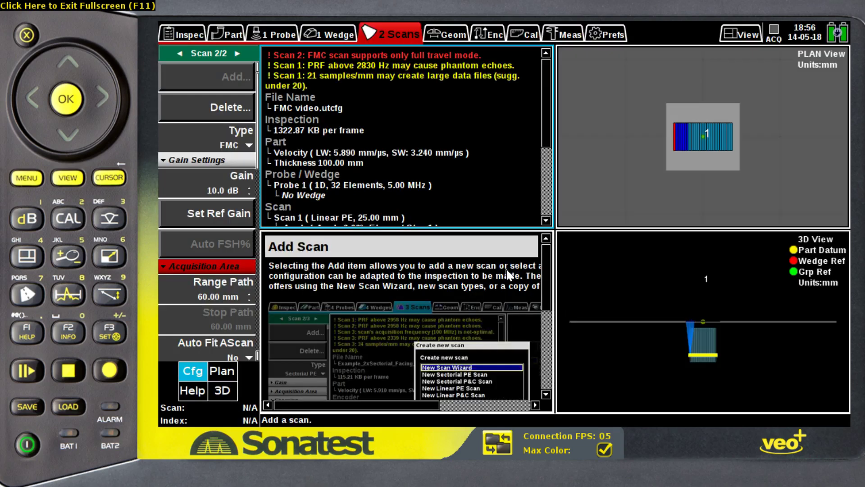
# Step: Set Scan 2's travel mode to Full Time and resume live acquisition
pyautogui.click(218, 295)
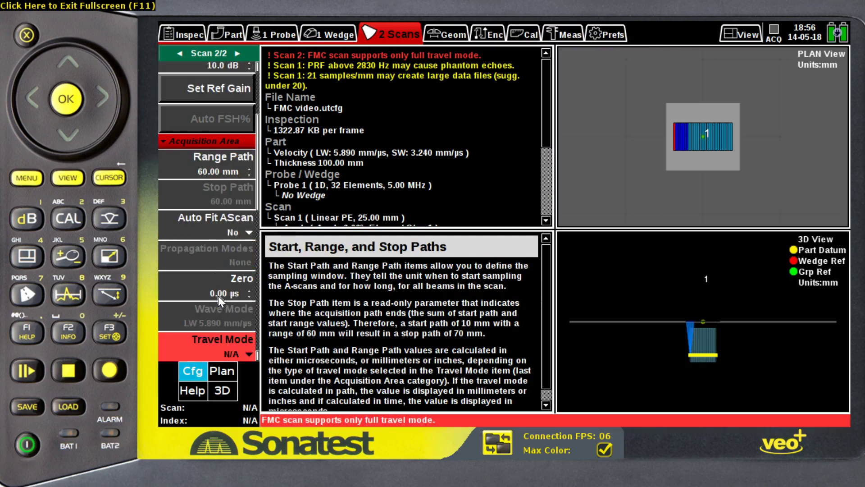
pyautogui.click(218, 326)
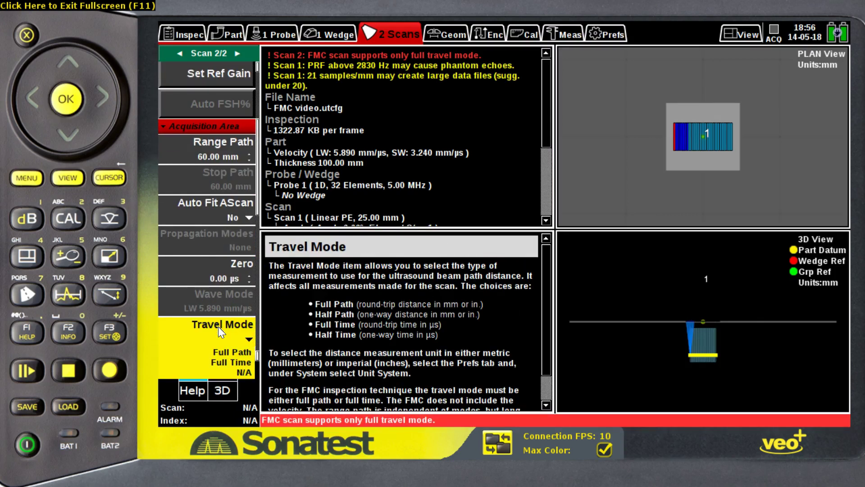
pyautogui.press('Down')
pyautogui.press('Return')
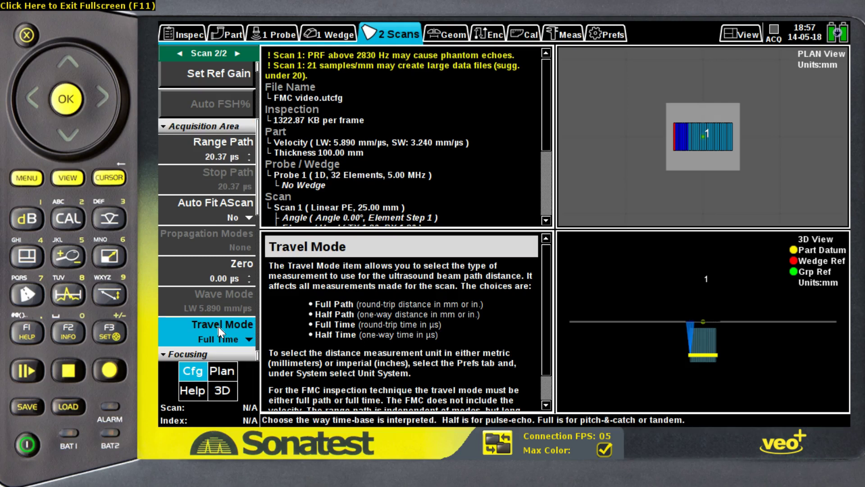
pyautogui.click(47, 367)
# Step: Start live acquisition and raise the FMC scan gain to 30 dB
pyautogui.click(29, 371)
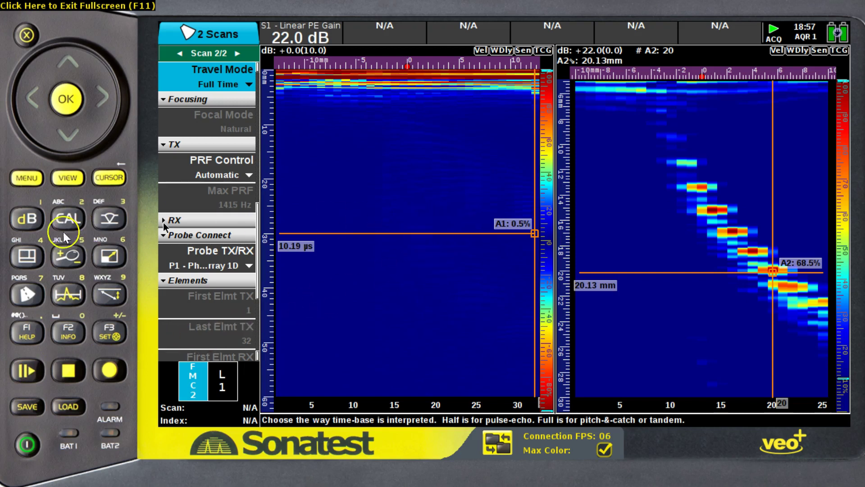
pyautogui.click(23, 220)
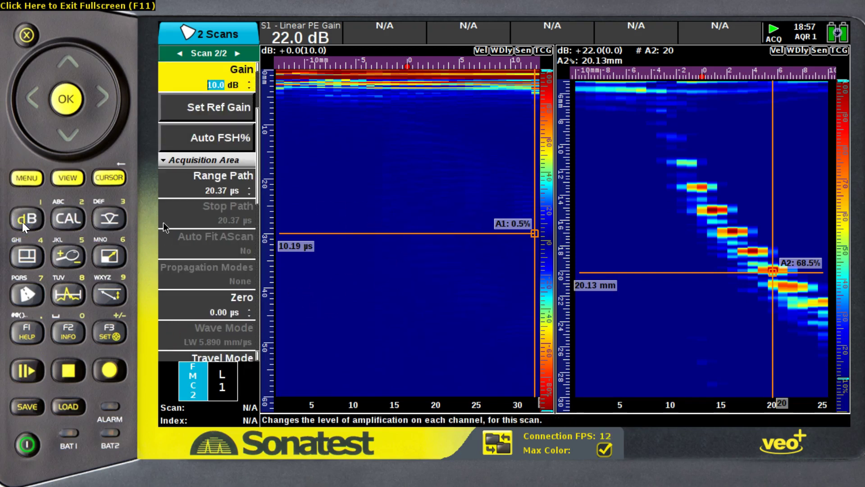
pyautogui.write('30')
pyautogui.press('Return')
pyautogui.click(21, 218)
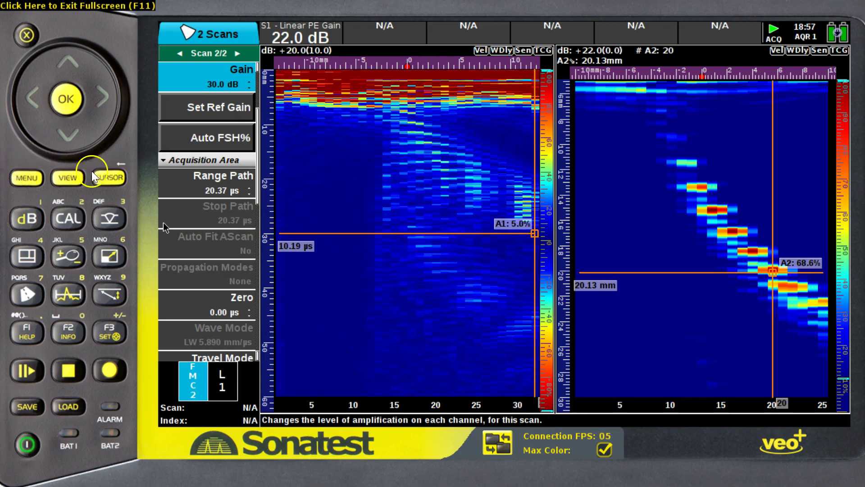
pyautogui.click(156, 161)
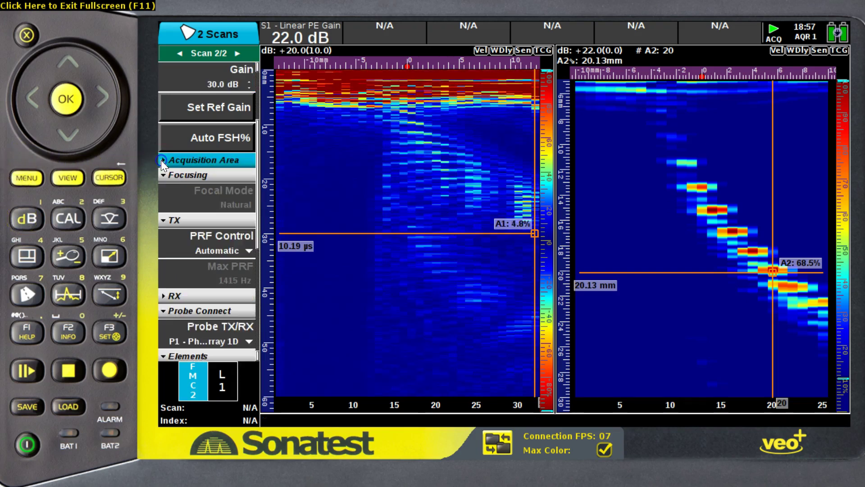
# Step: Switch PRF control to Manual with a maximum PRF of 8000 Hz
pyautogui.click(212, 240)
pyautogui.press('Down')
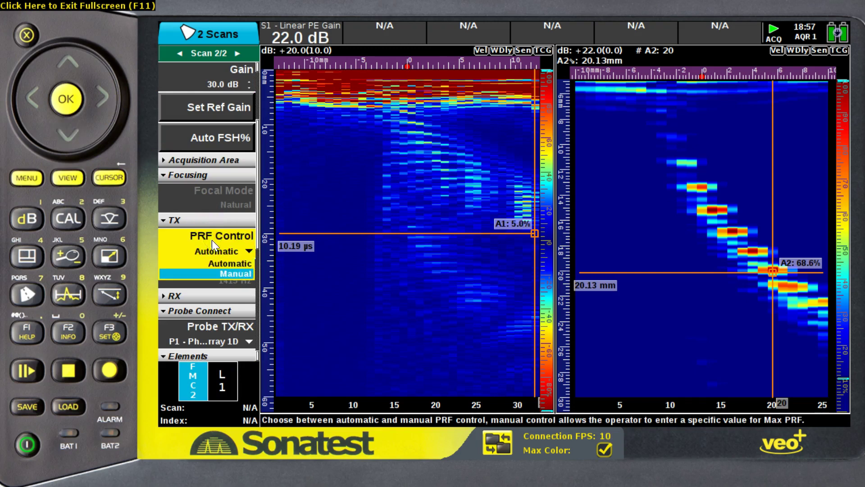
pyautogui.press('Return')
pyautogui.click(234, 281)
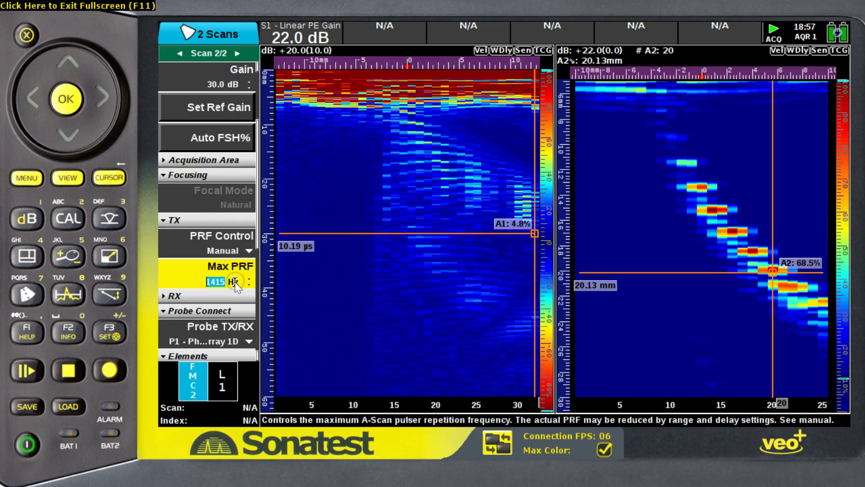
pyautogui.write('8000')
pyautogui.press('Return')
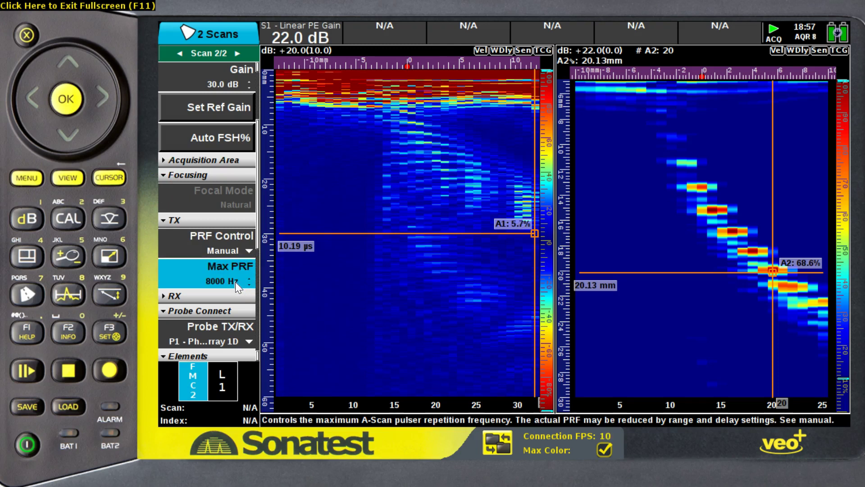
pyautogui.click(251, 282)
# Step: Save the configuration and begin recording FMC data
pyautogui.click(110, 367)
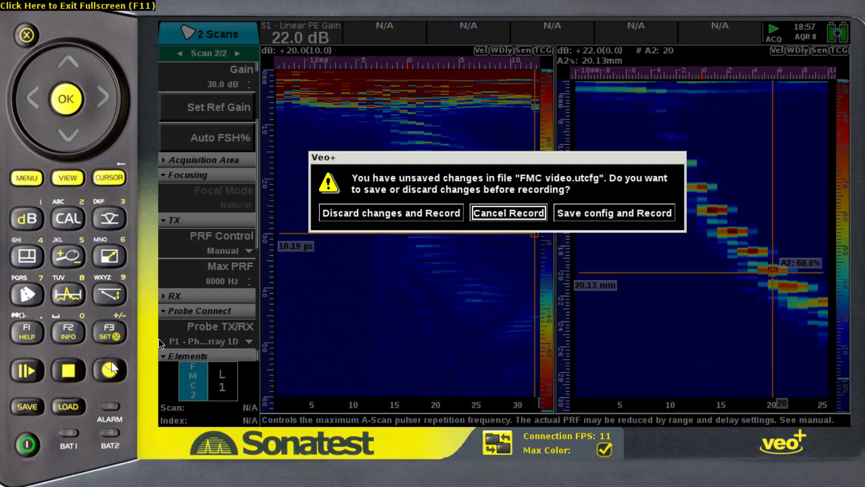
pyautogui.click(482, 247)
pyautogui.click(596, 218)
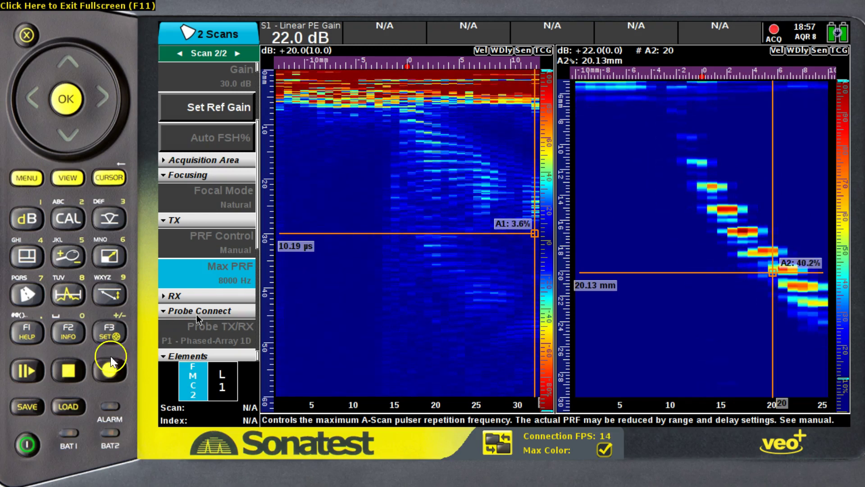
# Step: Stop recording, save it as FMC video, overwriting the old file, and open the recording
pyautogui.click(71, 373)
pyautogui.click(483, 360)
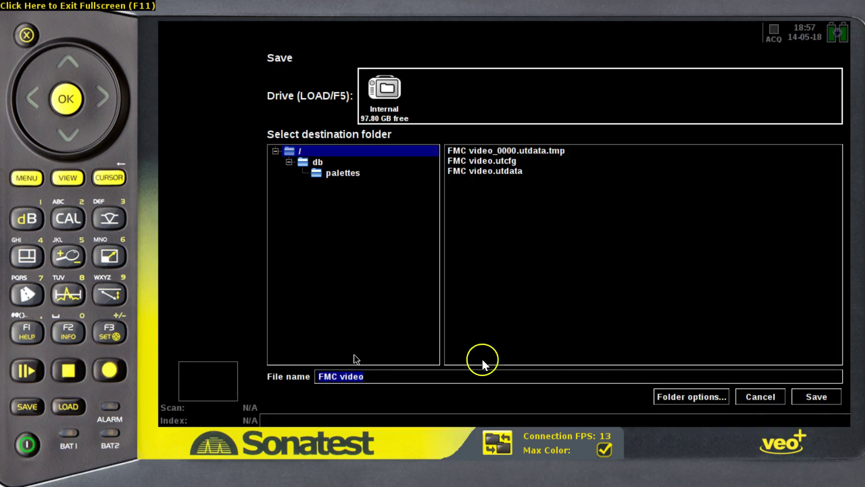
pyautogui.click(816, 412)
pyautogui.click(684, 353)
pyautogui.click(514, 220)
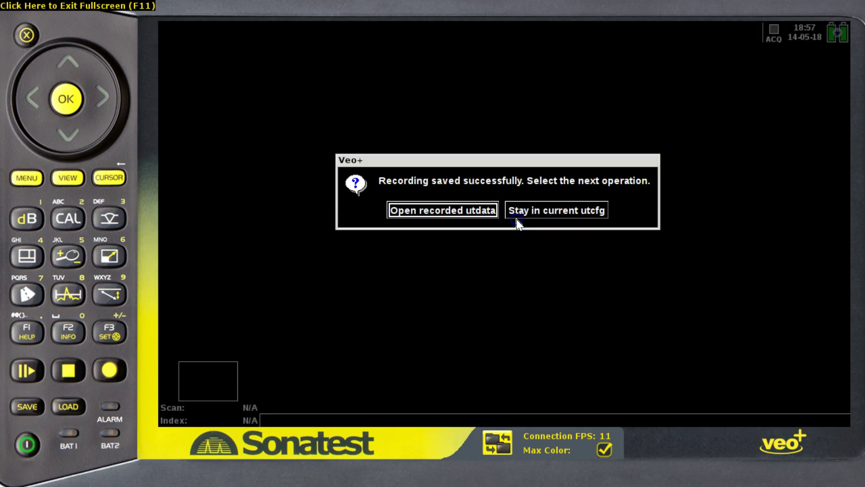
pyautogui.click(490, 212)
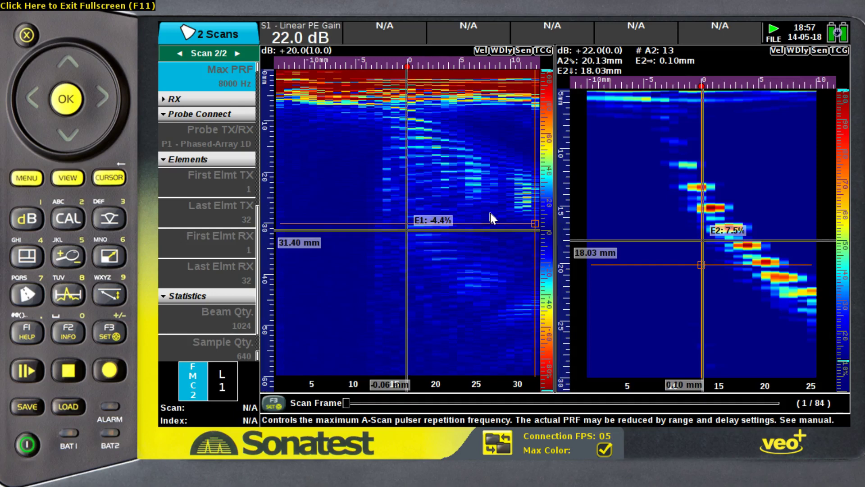
# Step: Copy FMC video.utdata from the instrument's internal folder into Desktop\DEMO
pyautogui.click(478, 379)
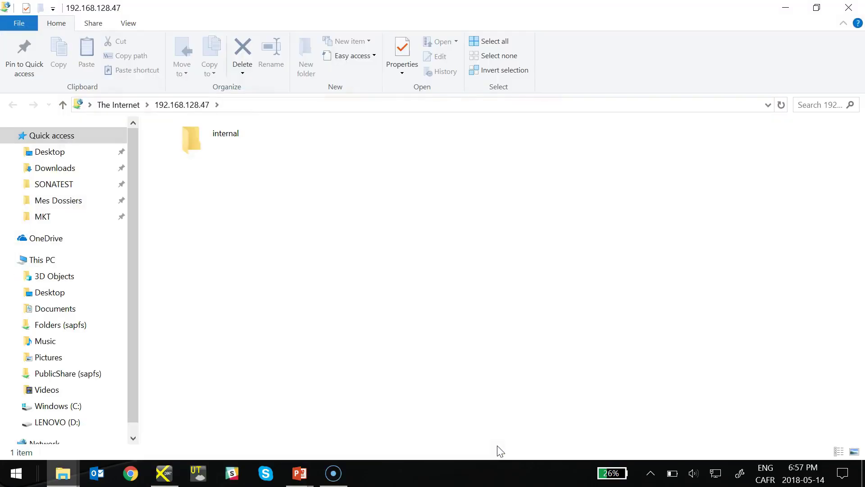
pyautogui.doubleClick(207, 149)
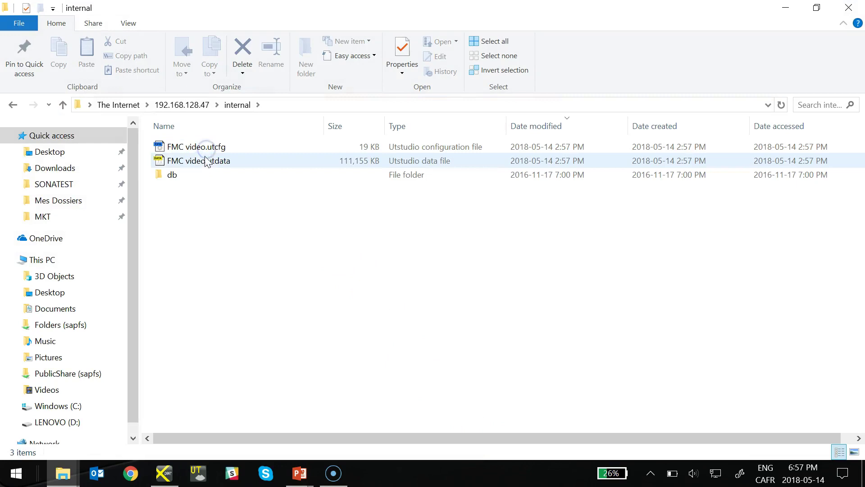
pyautogui.click(205, 163)
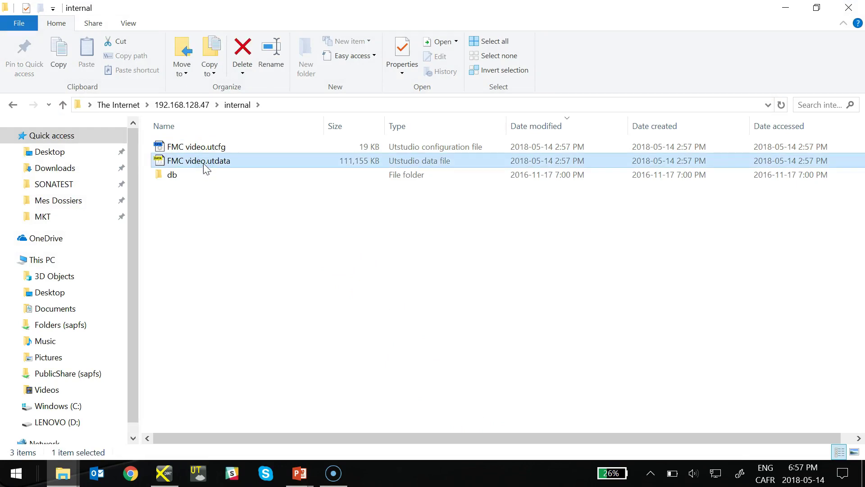
pyautogui.click(90, 150)
pyautogui.click(185, 148)
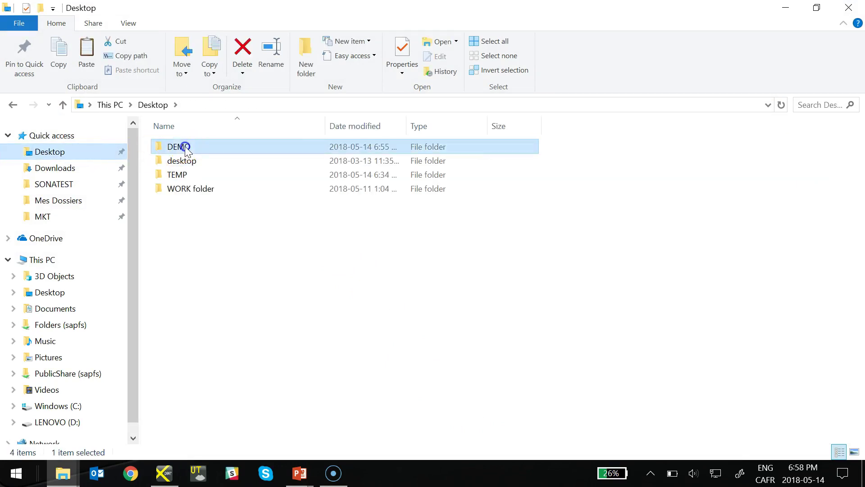
pyautogui.doubleClick(186, 148)
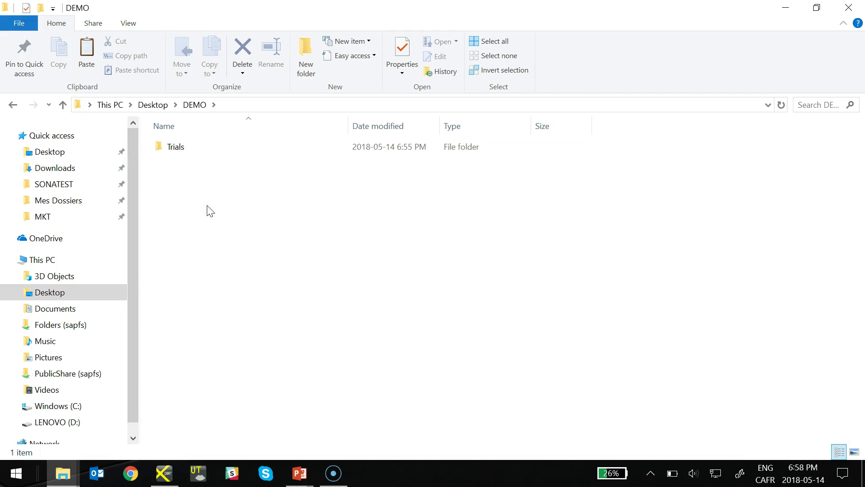
pyautogui.hotkey('ctrl', 'v')
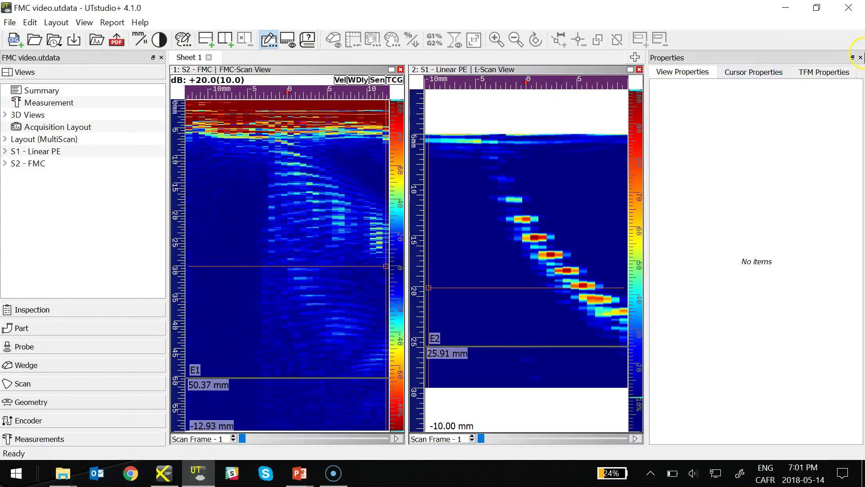
# Step: Place the S2 FMC-A-3D layout on a new Sheet 2 and pan the 3D view to the part's bottom edge
pyautogui.click(635, 57)
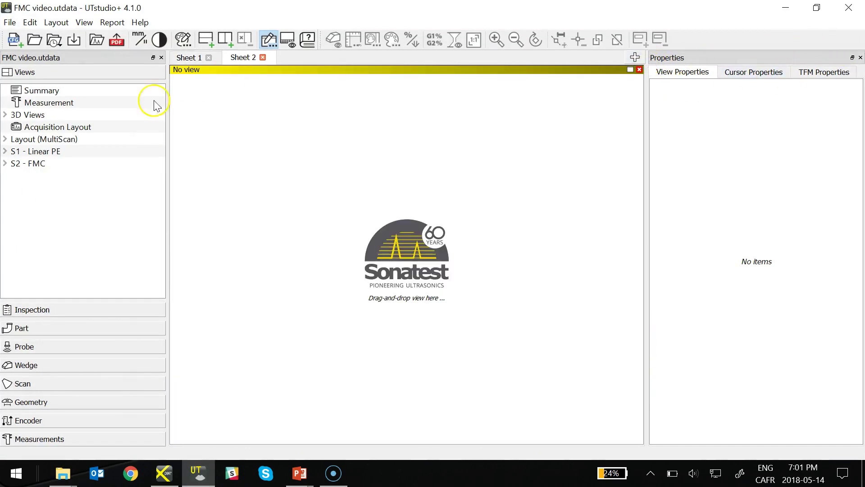
pyautogui.click(6, 163)
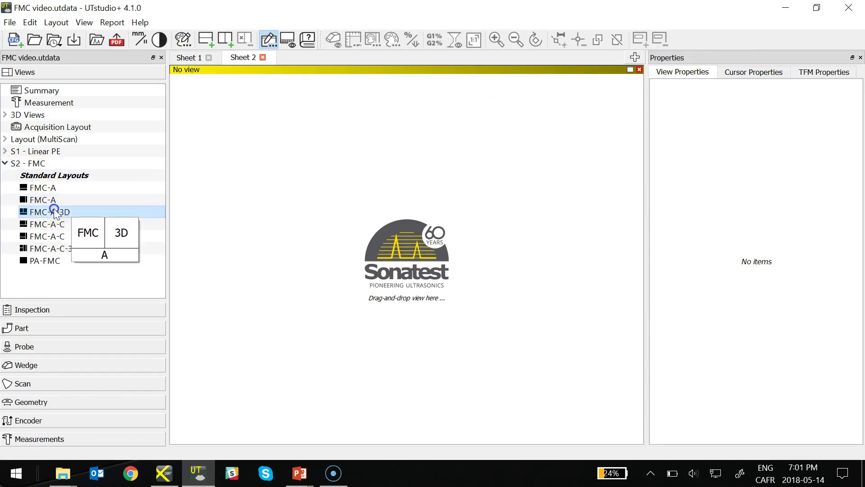
pyautogui.moveTo(51, 211); pyautogui.dragTo(341, 208)
pyautogui.click(514, 156)
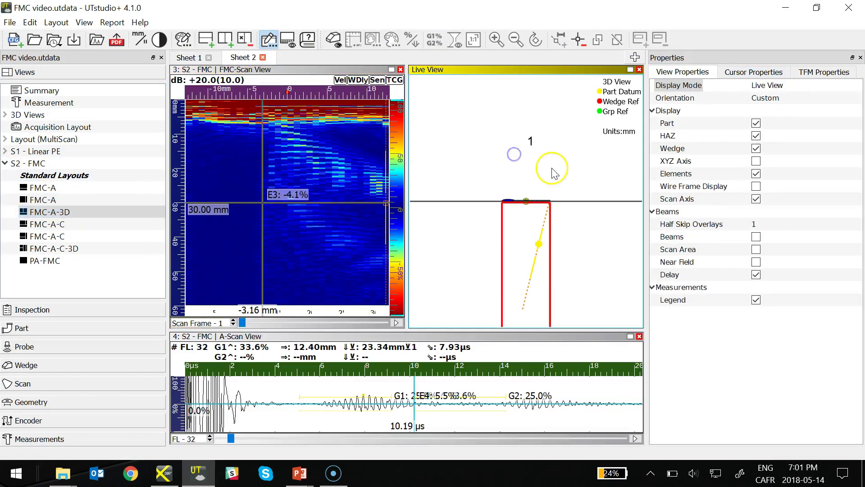
pyautogui.moveTo(558, 240); pyautogui.dragTo(562, 179)
# Step: Set TFM Zone of Interest Max Z to 30 mm, compute TFM and export under the default name
pyautogui.click(829, 73)
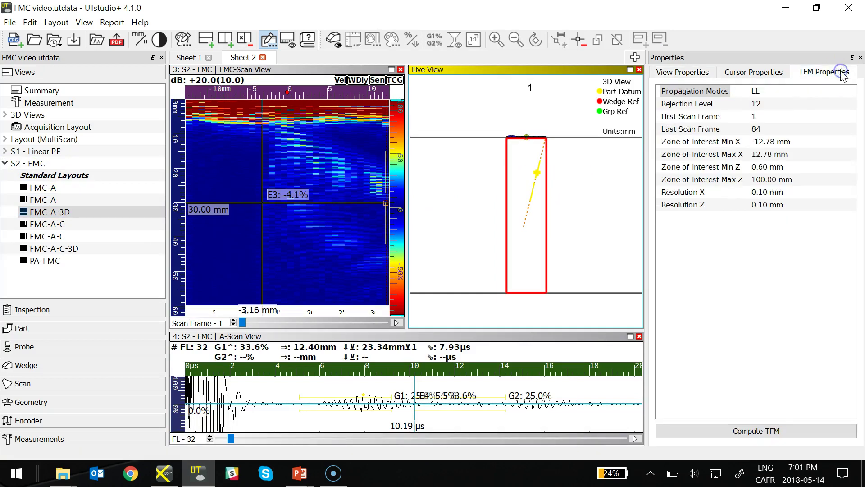
pyautogui.click(803, 179)
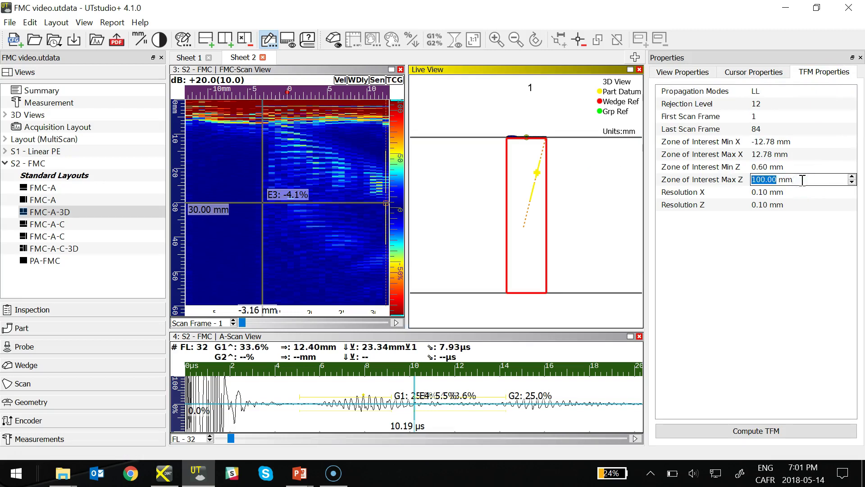
pyautogui.write('30')
pyautogui.press('Return')
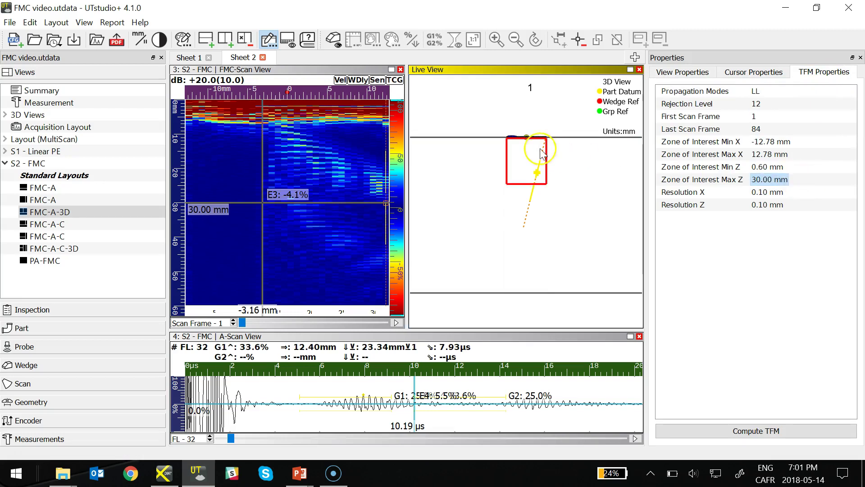
pyautogui.scroll(3, 522, 144)
pyautogui.scroll(2, 520, 216)
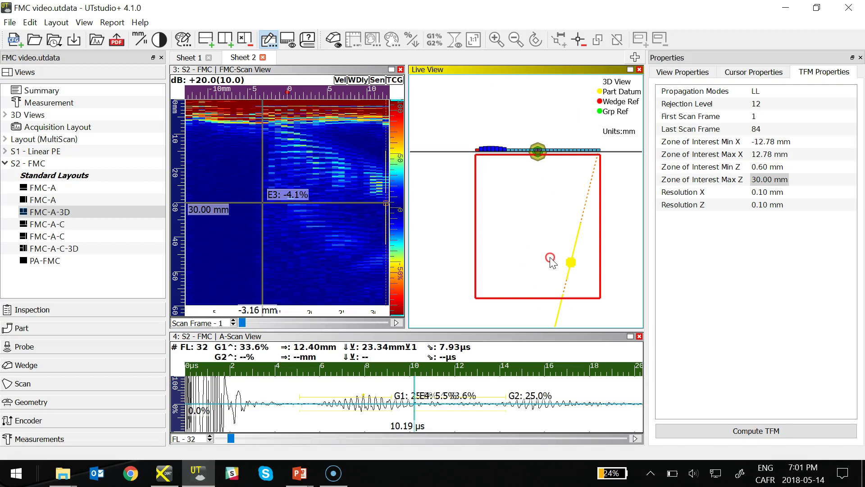
pyautogui.click(810, 434)
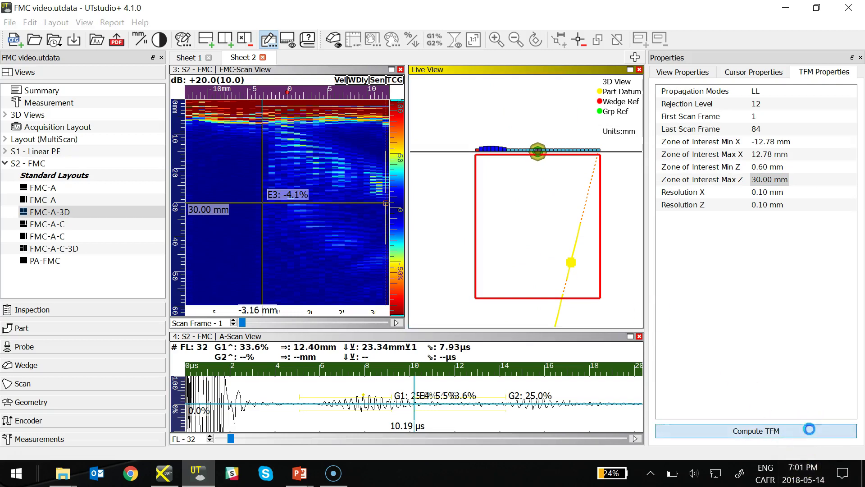
pyautogui.click(618, 435)
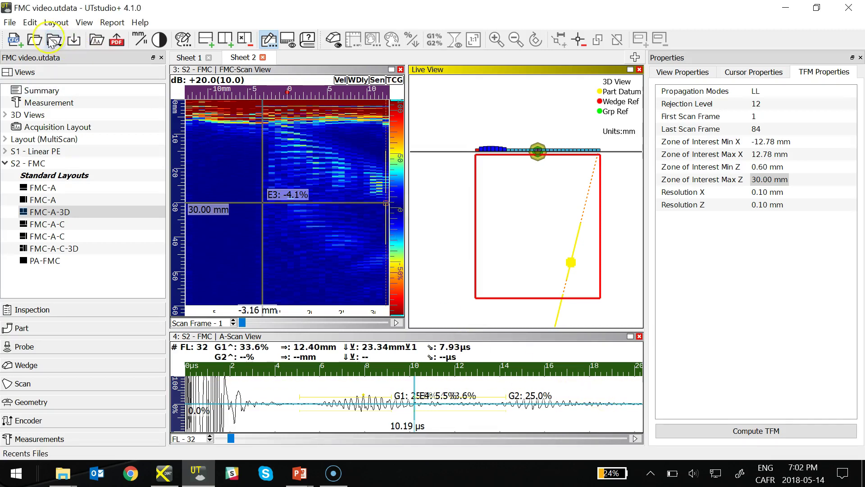
# Step: Open FMC video_Mode-LL_Reject-12.utdata and apply the PA-A & PA-A layout
pyautogui.click(35, 40)
pyautogui.doubleClick(300, 116)
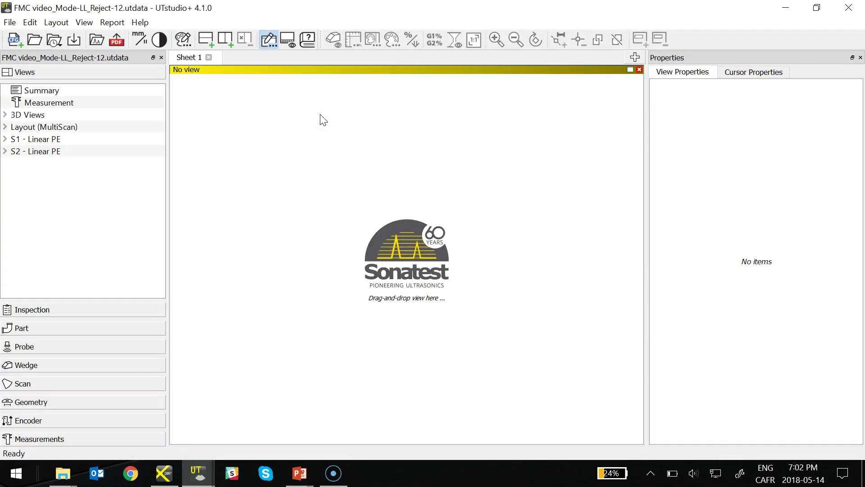
pyautogui.doubleClick(60, 126)
pyautogui.moveTo(65, 167)
pyautogui.moveTo(65, 168); pyautogui.dragTo(344, 168)
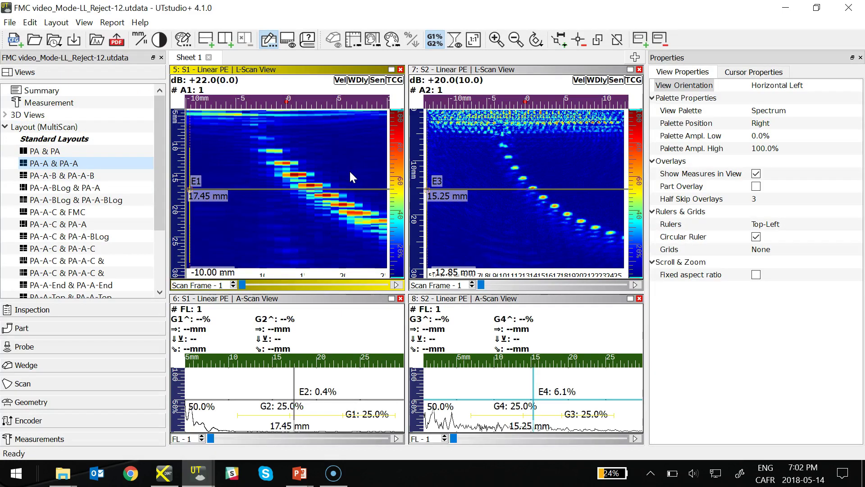
# Step: Hide the Properties panel and show both S1 and S2 L-Scans at true aspect ratio
pyautogui.click(852, 58)
pyautogui.click(767, 184)
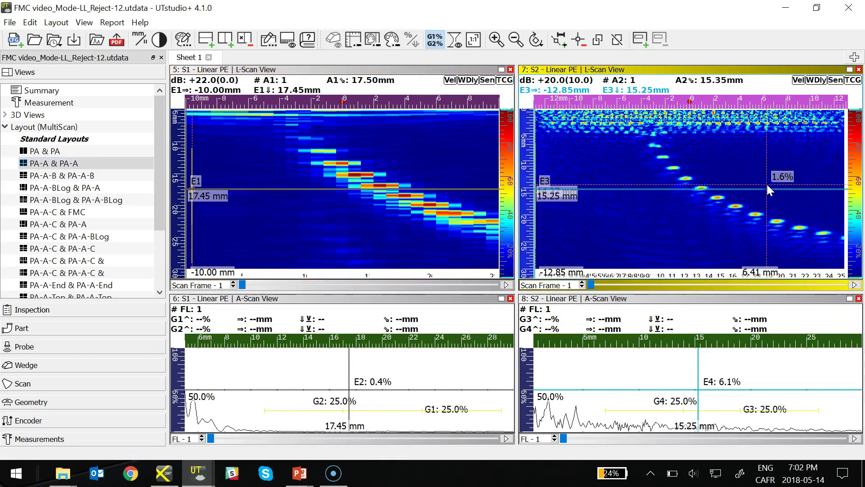
pyautogui.click(474, 39)
pyautogui.click(406, 171)
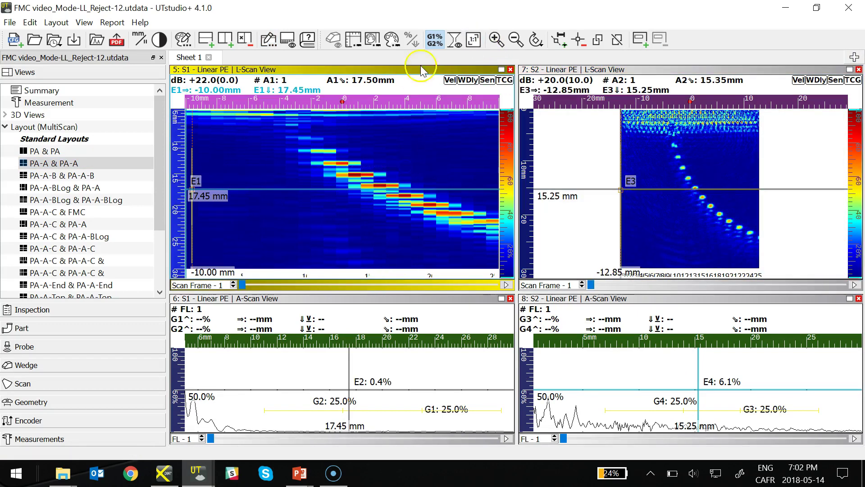
pyautogui.click(474, 39)
# Step: Hide the G1%/G2% gate read-outs on the S1 and S2 A-Scans
pyautogui.click(410, 372)
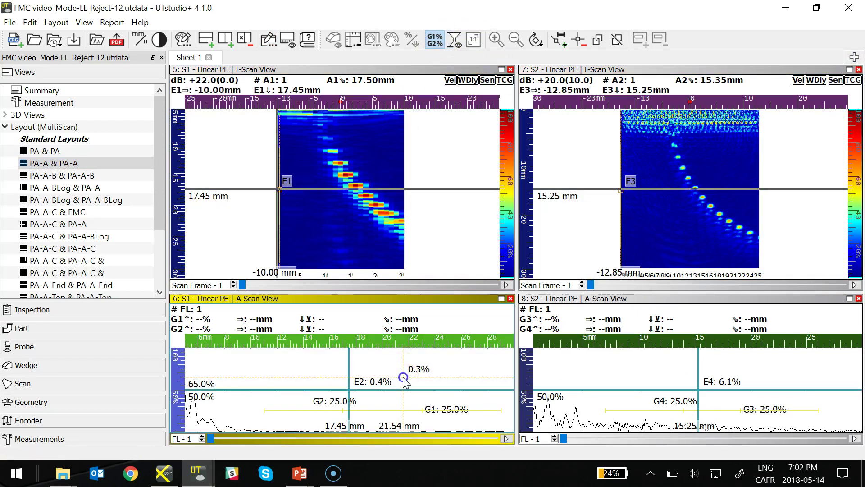
pyautogui.click(433, 48)
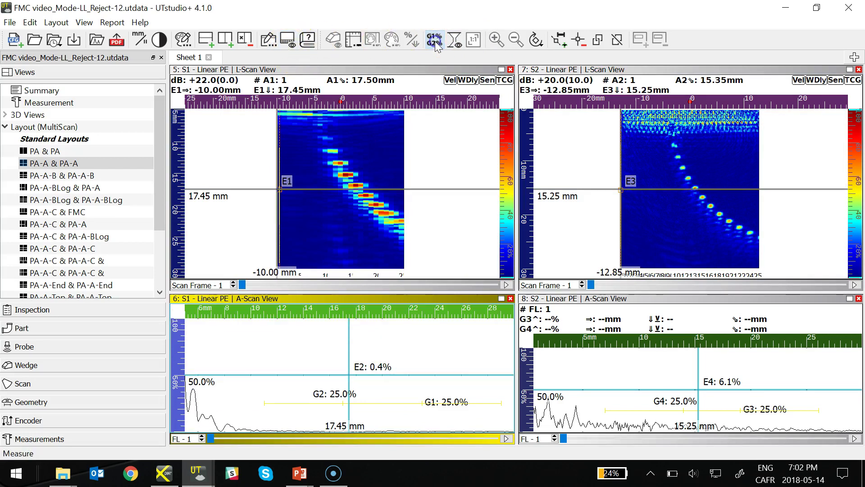
pyautogui.click(587, 385)
pyautogui.click(445, 43)
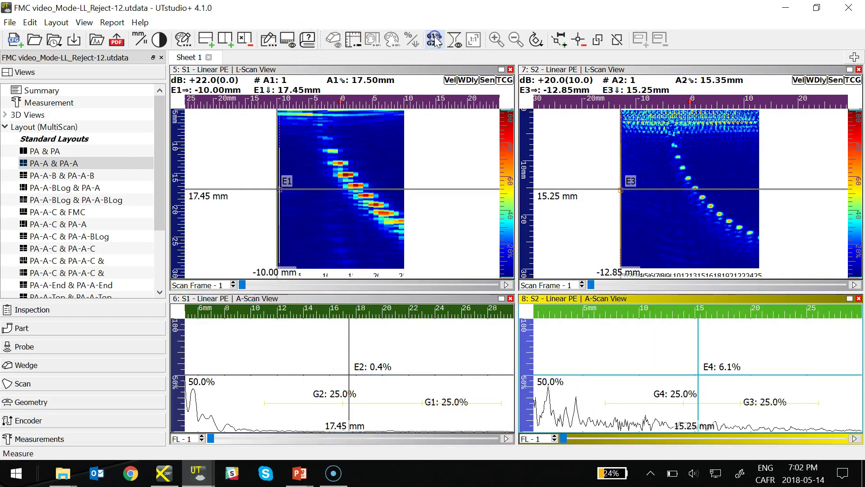
# Step: Place the E3 cursor on a reflector in the S2 L-Scan and zoom in
pyautogui.click(622, 190)
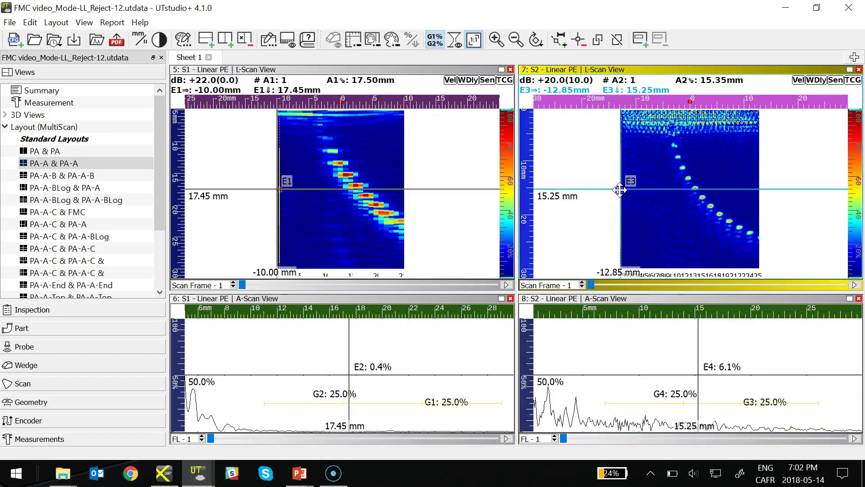
pyautogui.click(698, 190)
pyautogui.scroll(3, 705, 188)
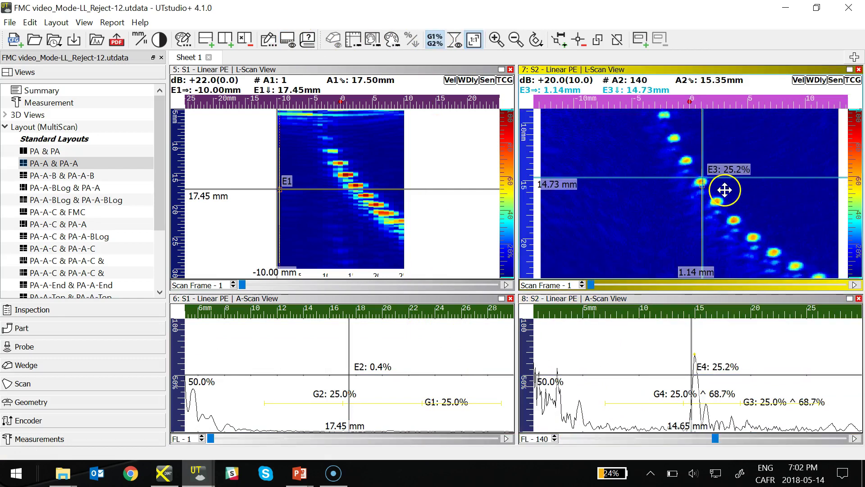
pyautogui.scroll(3, 725, 190)
pyautogui.scroll(2, 706, 193)
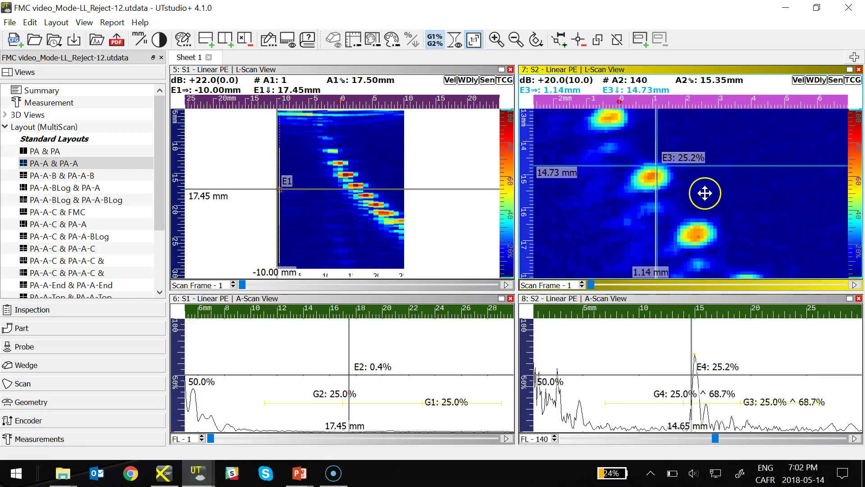
pyautogui.scroll(1, 706, 193)
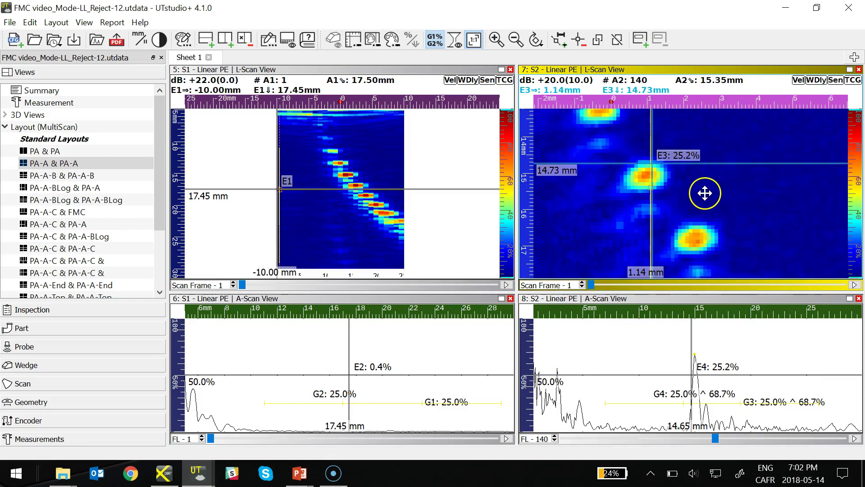
# Step: Give scan S2 a software gain of 3.0 dB
pyautogui.click(27, 384)
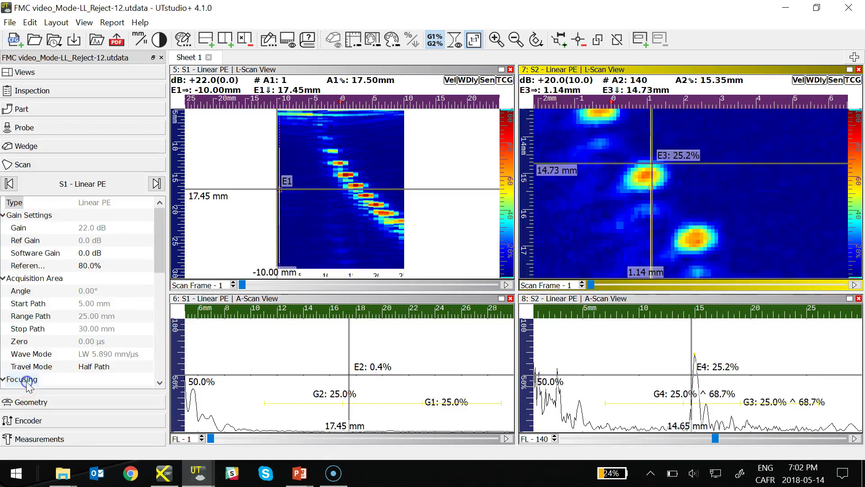
pyautogui.click(155, 184)
pyautogui.click(101, 253)
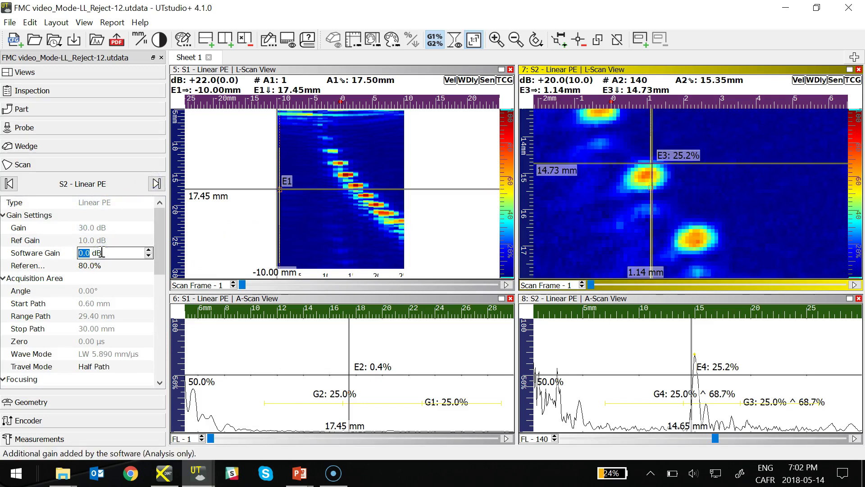
pyautogui.write('3')
pyautogui.press('Return')
# Step: Zoom and pan the S2 L-Scan to frame the side-drilled hole echo
pyautogui.scroll(-5, 742, 195)
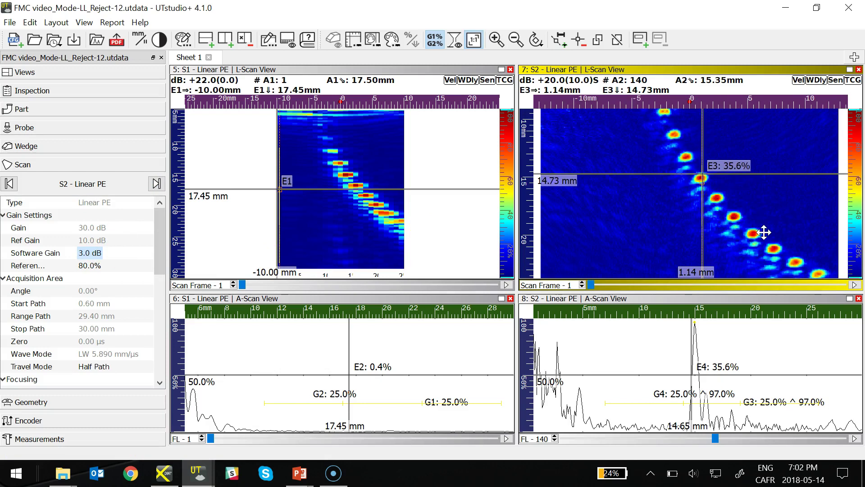
pyautogui.scroll(-2, 705, 193)
pyautogui.moveTo(774, 174); pyautogui.dragTo(691, 257)
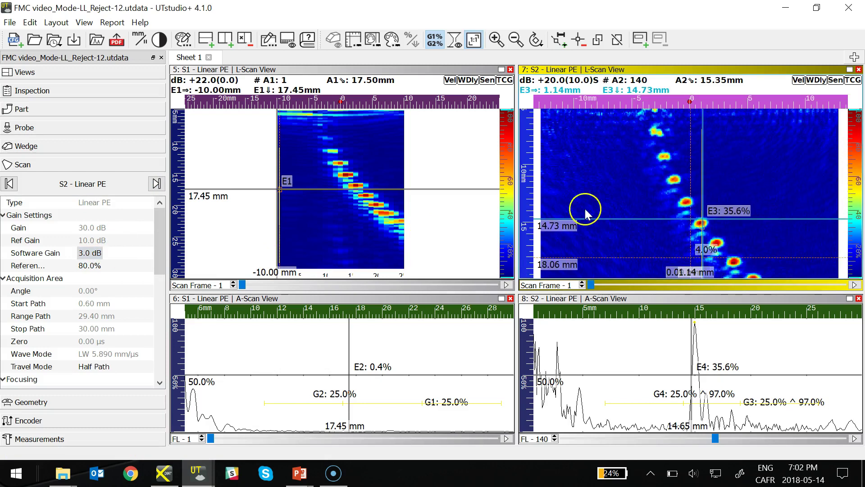
pyautogui.scroll(3, 360, 191)
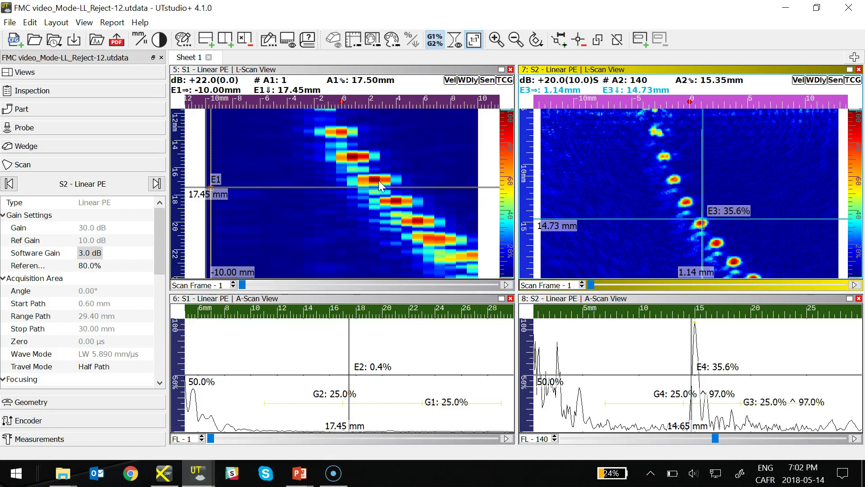
pyautogui.click(323, 167)
# Step: In the FMC video.utdata window, set Zone of Interest Max X to 40 mm and compute TFM
pyautogui.moveTo(198, 474)
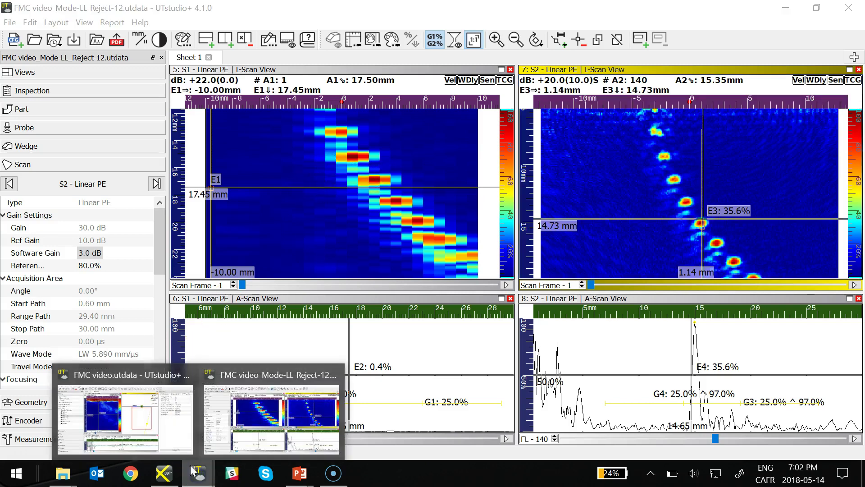
pyautogui.click(155, 435)
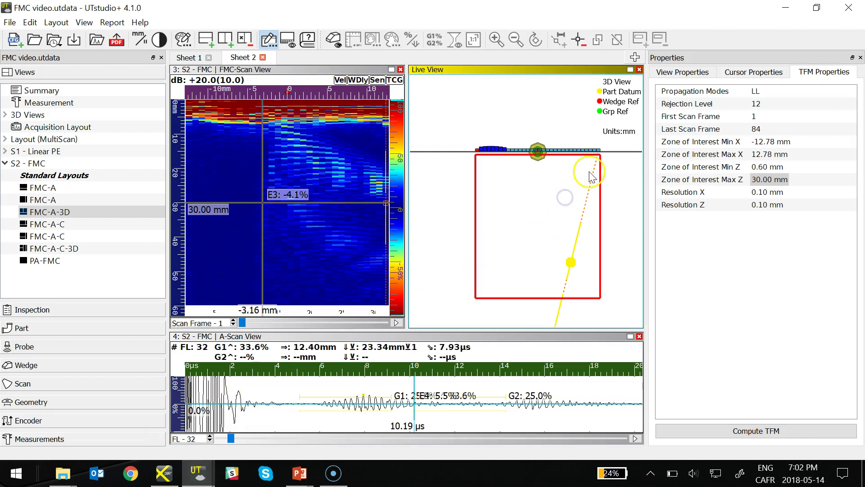
pyautogui.scroll(-5, 449, 180)
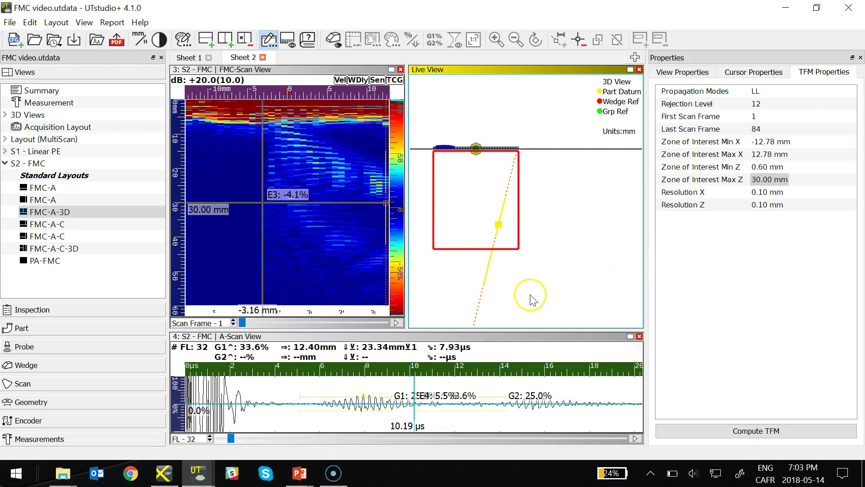
pyautogui.click(774, 154)
pyautogui.click(774, 155)
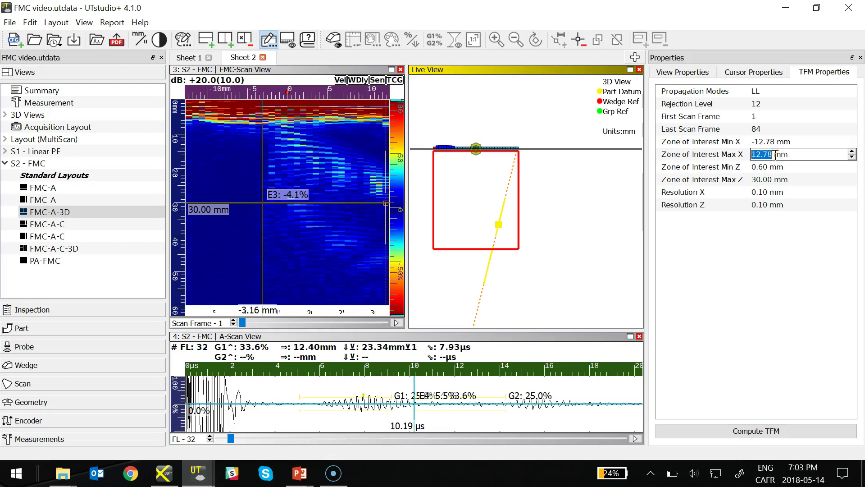
pyautogui.press('Return')
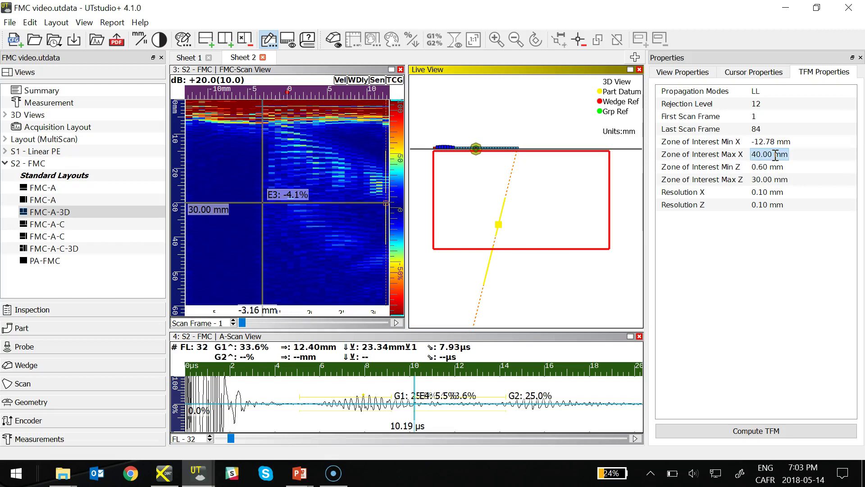
pyautogui.click(747, 431)
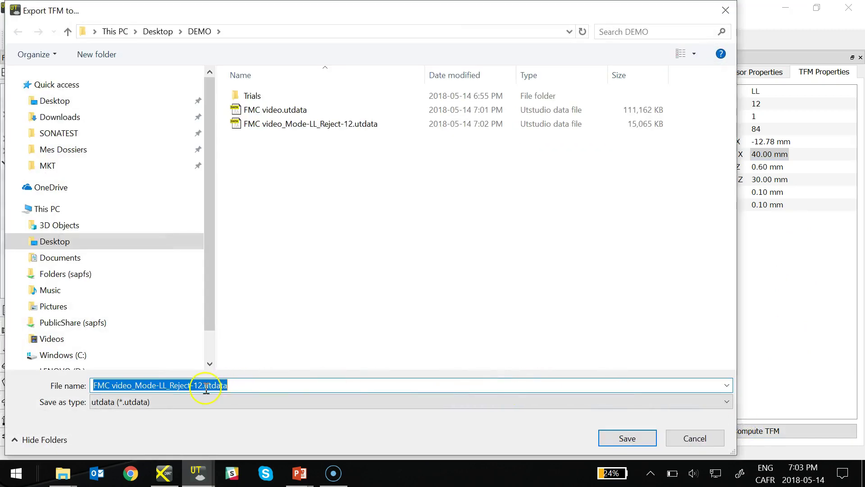
# Step: Save the TFM export as FMC video_Mode-LL_Reject-12_40MM.utdata
pyautogui.click(203, 386)
pyautogui.write('_40MM')
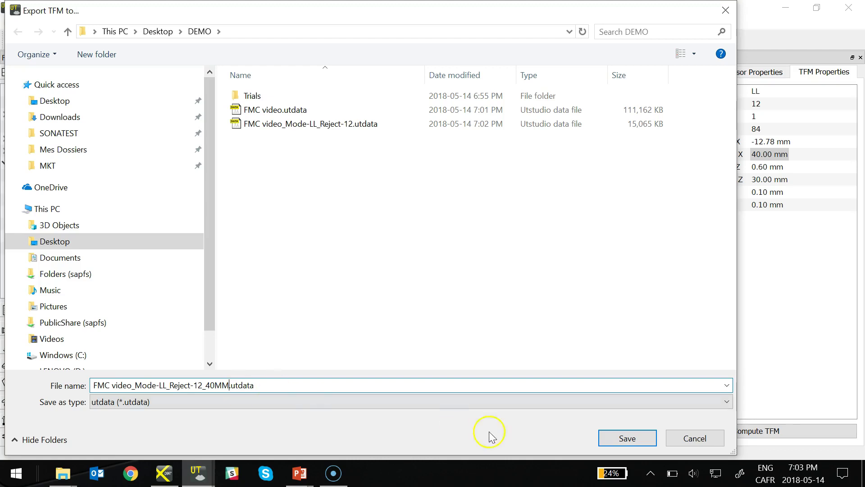
pyautogui.click(627, 438)
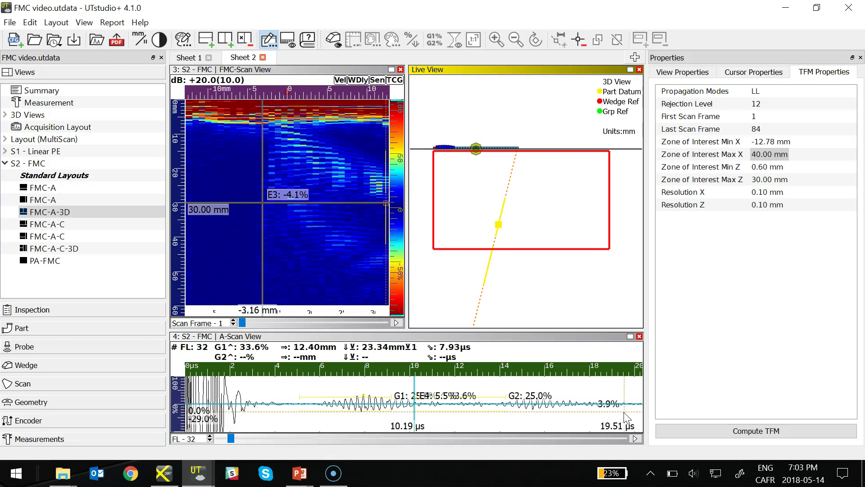
# Step: Open the 40MM TFM export and place the PA-A & PA-A multi-scan layout on the sheet
pyautogui.click(36, 44)
pyautogui.doubleClick(358, 140)
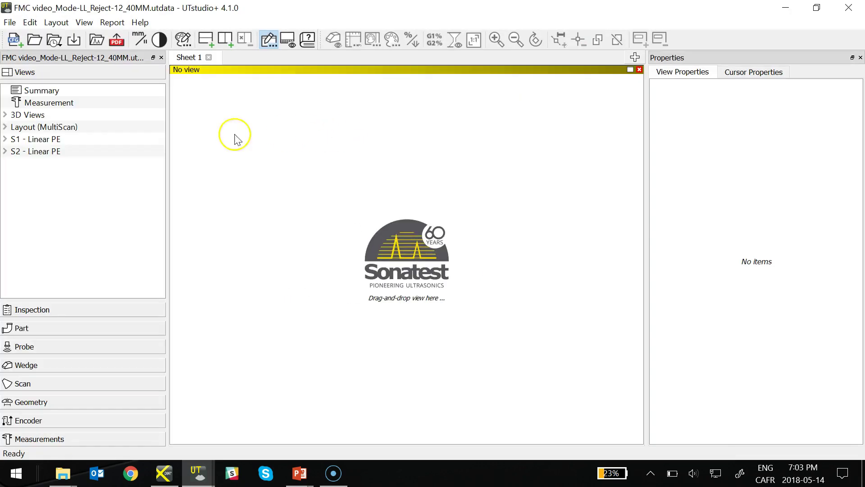
pyautogui.doubleClick(63, 127)
pyautogui.moveTo(67, 164); pyautogui.dragTo(318, 193)
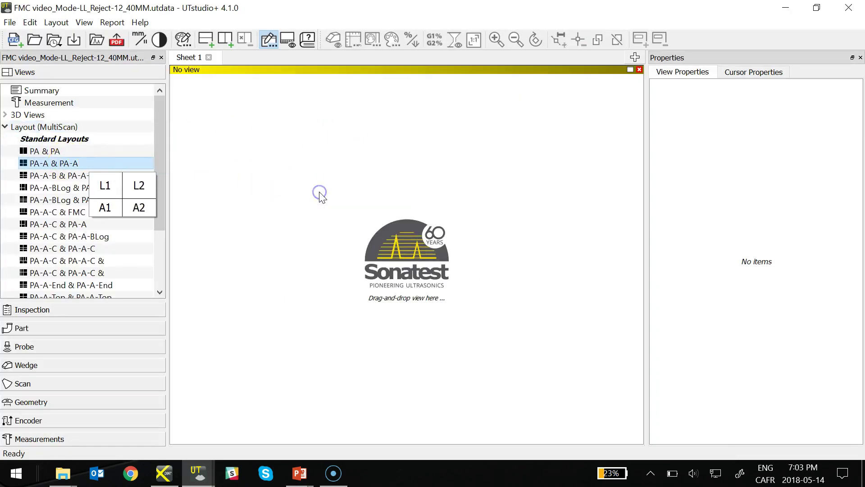
# Step: Set both S2 and S1 L-scans to fixed aspect ratio, then close the Properties panel
pyautogui.click(492, 154)
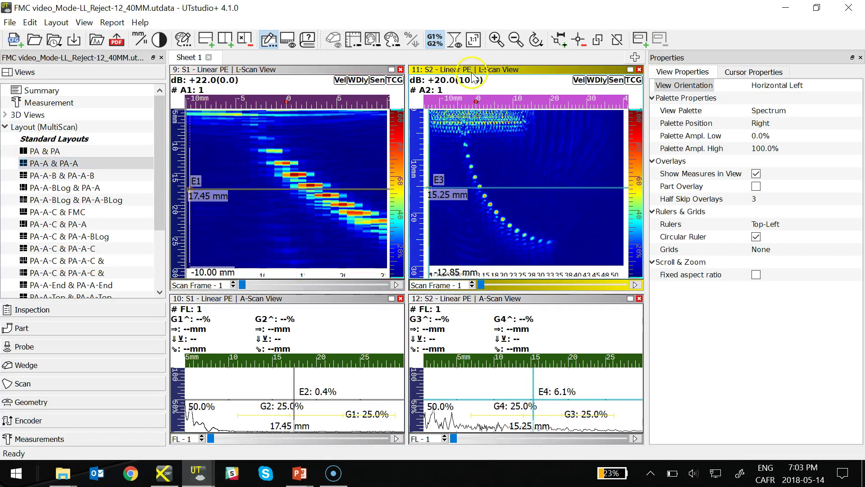
pyautogui.click(474, 40)
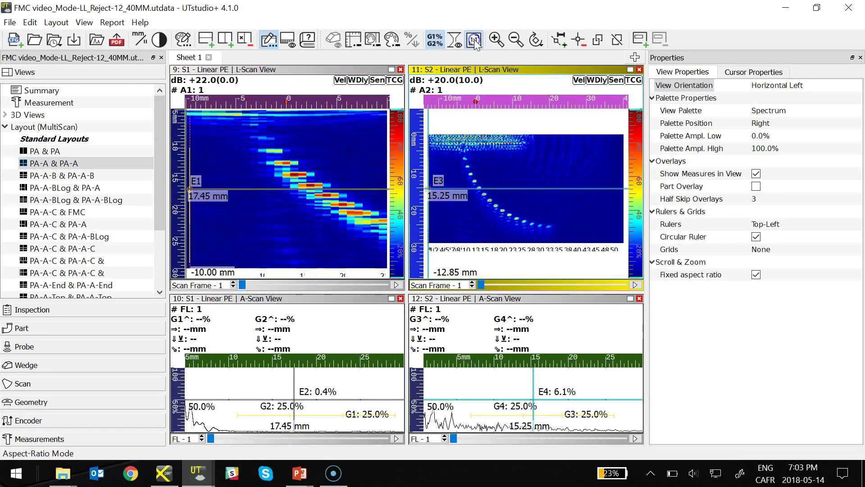
pyautogui.click(309, 163)
pyautogui.click(474, 40)
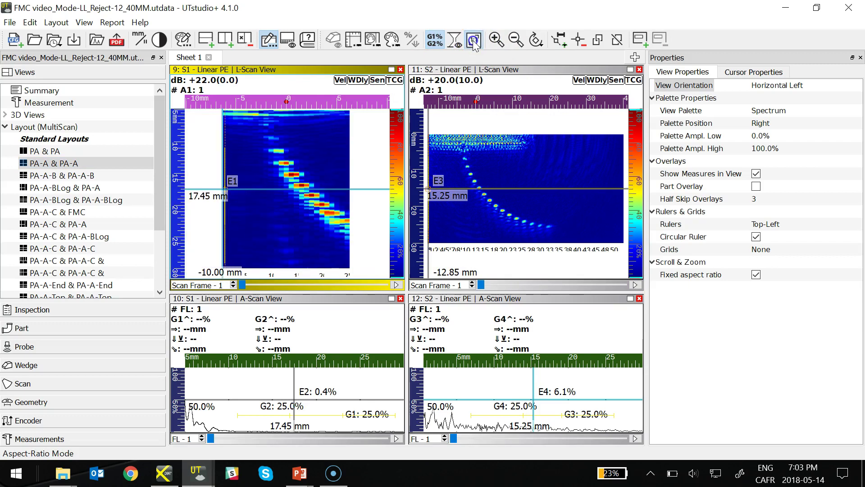
pyautogui.click(861, 58)
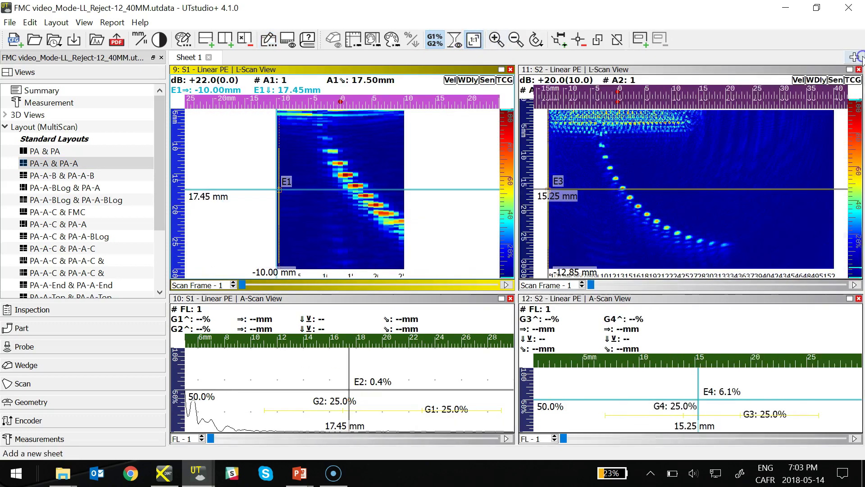
# Step: Hide the G1%/G2% gate readouts in the S2 and S1 A-scans
pyautogui.click(619, 387)
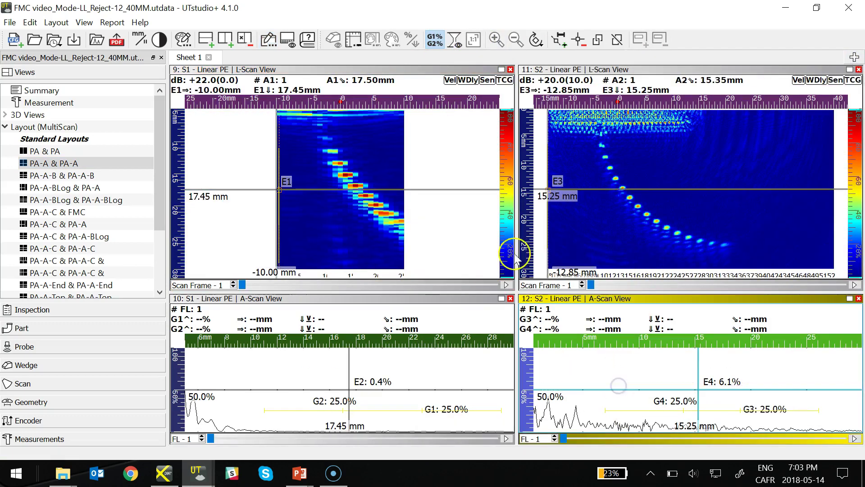
pyautogui.click(435, 39)
pyautogui.click(368, 370)
pyautogui.click(435, 39)
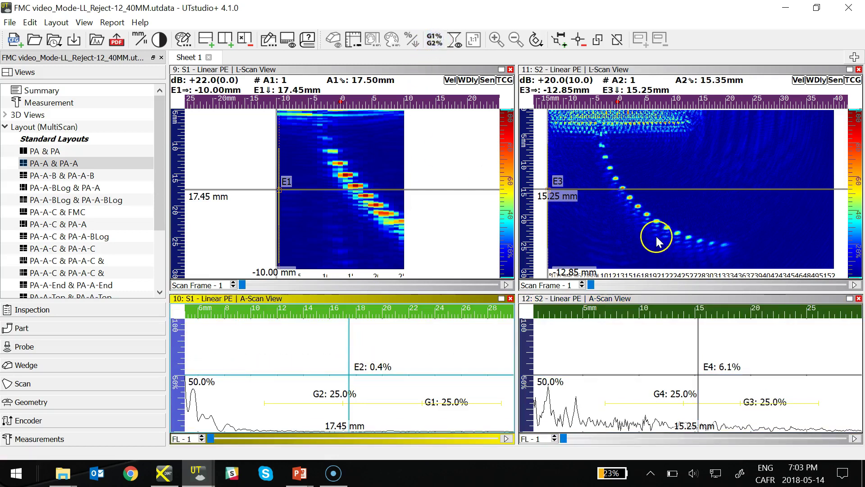
# Step: Set the S2 software gain to 3.0 dB in the scan settings
pyautogui.scroll(3, 705, 239)
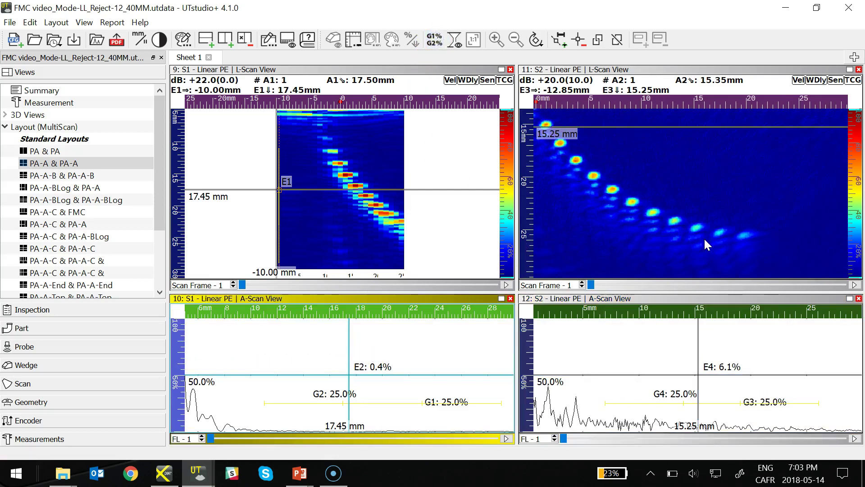
pyautogui.click(22, 384)
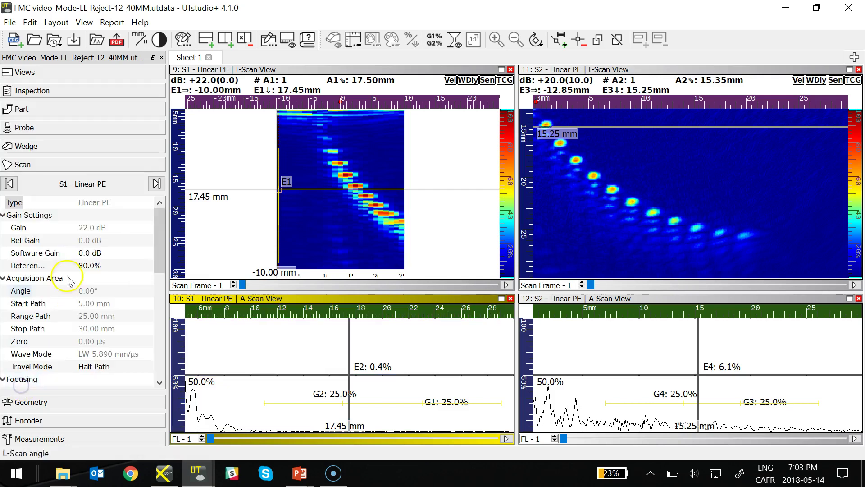
pyautogui.click(155, 182)
pyautogui.click(100, 254)
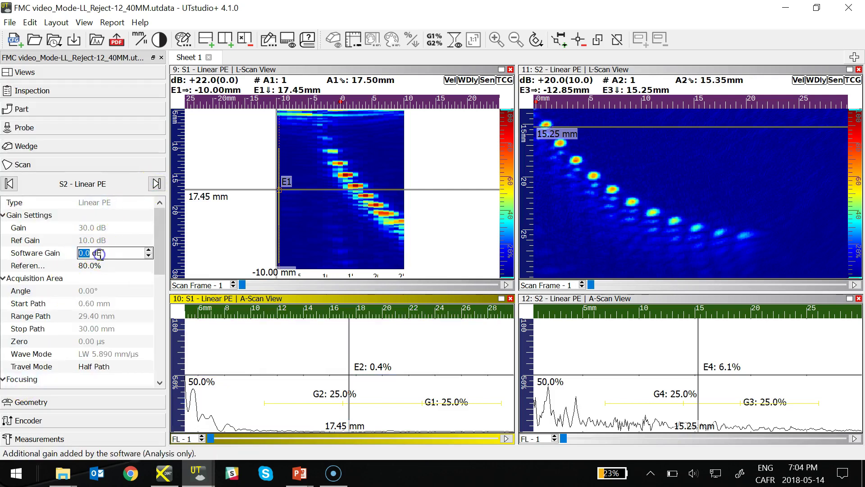
pyautogui.write('3')
pyautogui.press('Return')
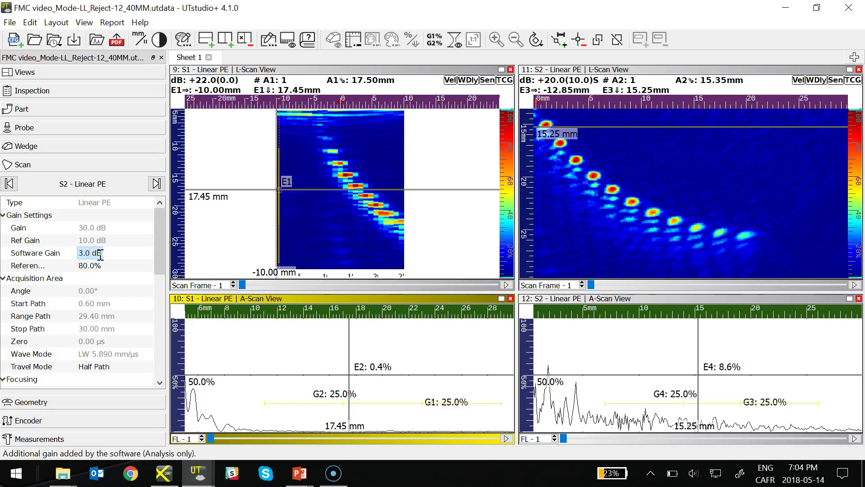
# Step: View the Reject-12 file, return to the 40MM export, and zoom out the S2 L-scan fully
pyautogui.click(204, 479)
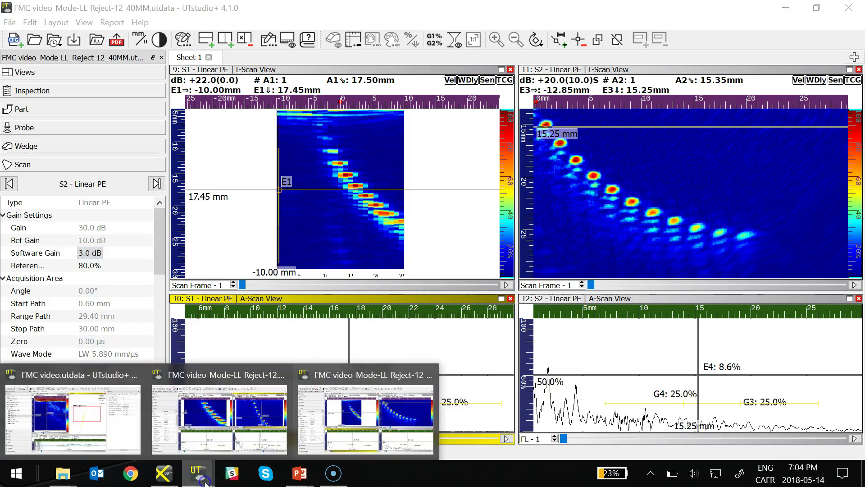
pyautogui.click(245, 440)
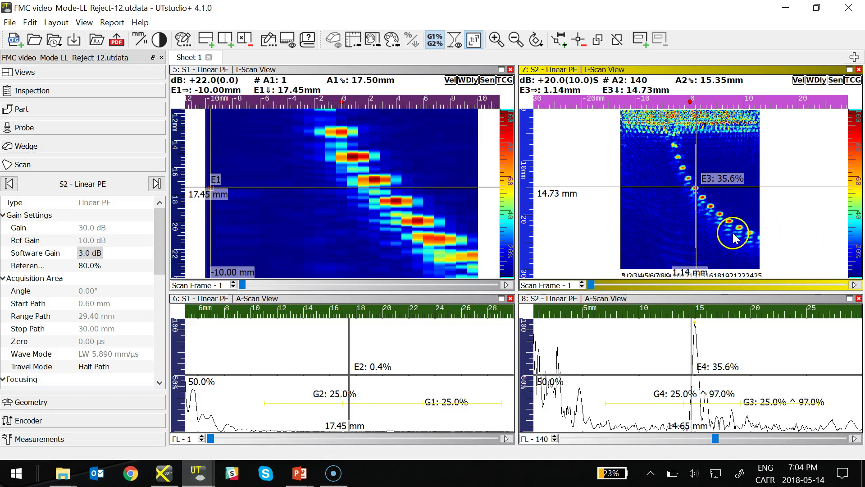
pyautogui.hotkey('alt', 'Tab')
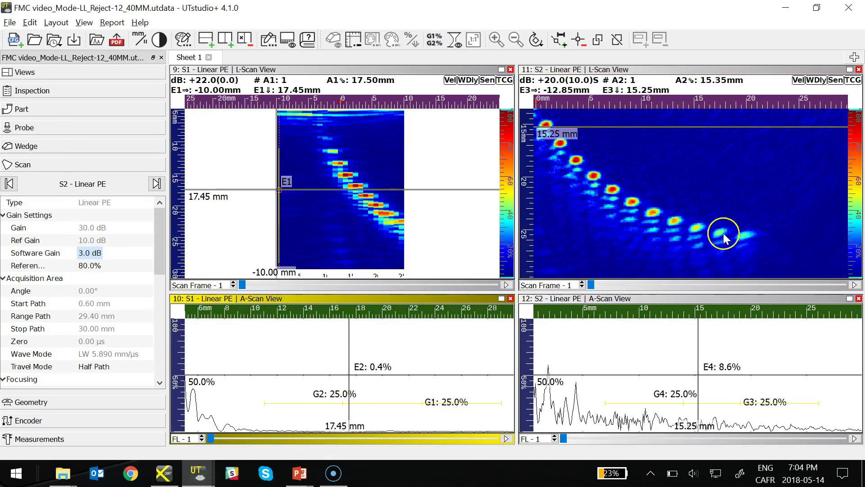
pyautogui.scroll(-3, 720, 221)
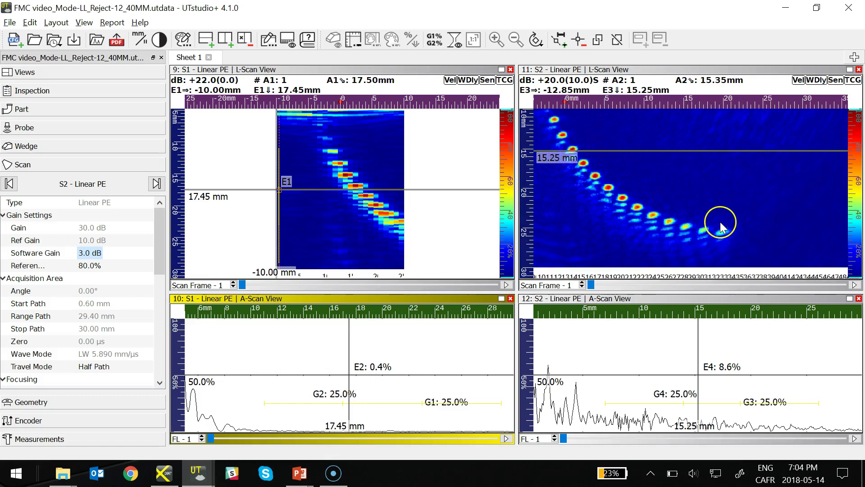
pyautogui.scroll(-1, 720, 220)
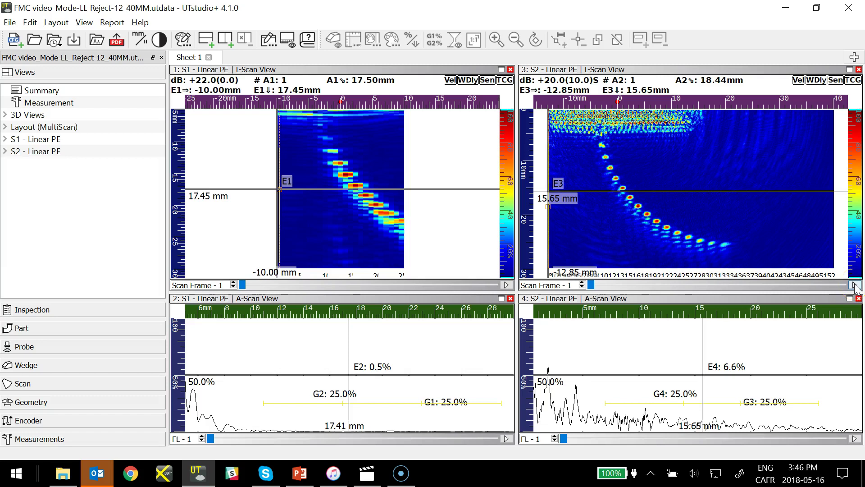
# Step: Extract a new-cursor B-scan from the S2 L-scan and place it over the S2 A-scan
pyautogui.click(820, 252)
pyautogui.rightClick(796, 230)
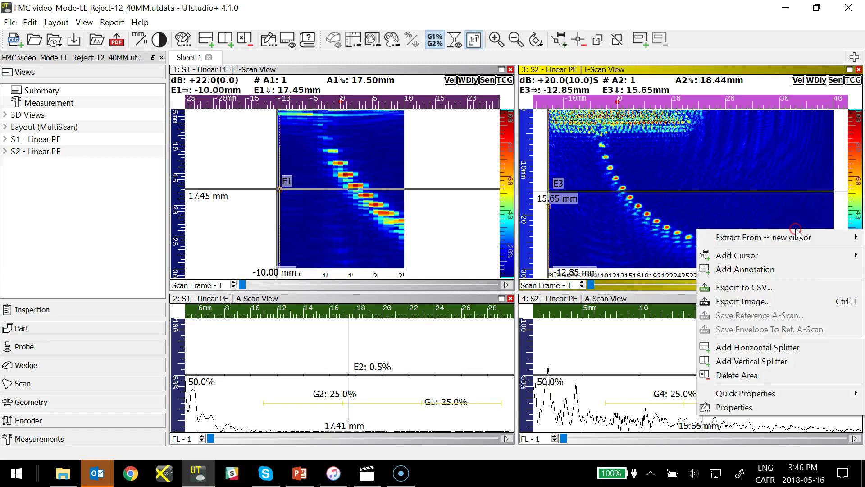
pyautogui.moveTo(798, 238)
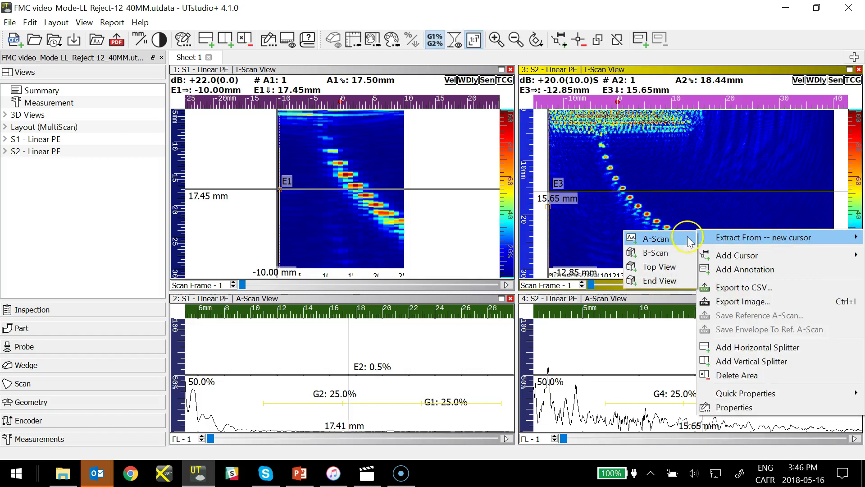
pyautogui.click(657, 253)
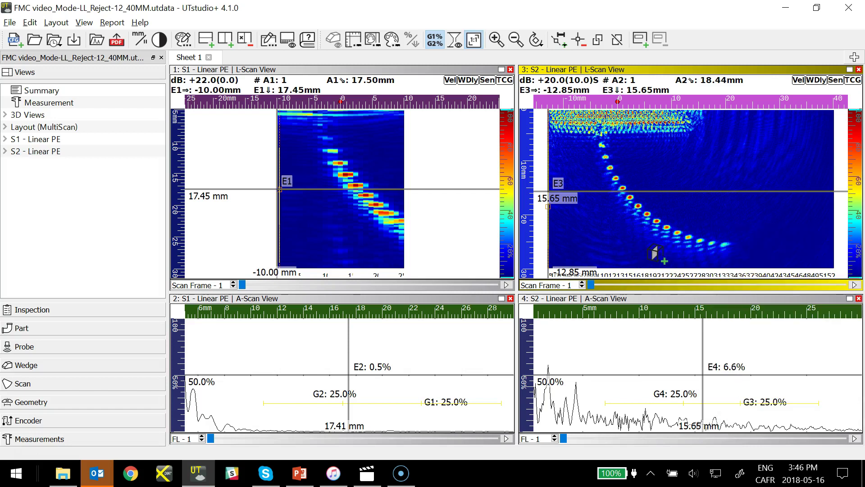
pyautogui.click(602, 345)
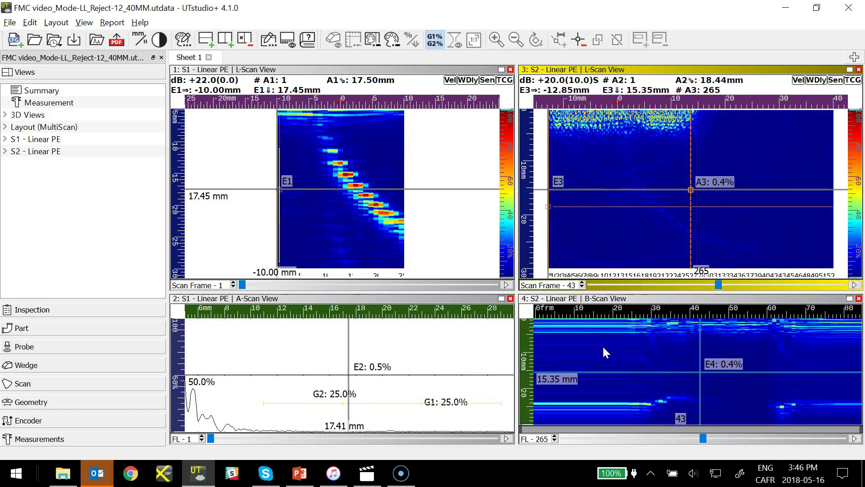
pyautogui.moveTo(603, 348)
pyautogui.mouseDown()
pyautogui.moveTo(454, 231)
pyautogui.moveTo(394, 221)
pyautogui.mouseUp()
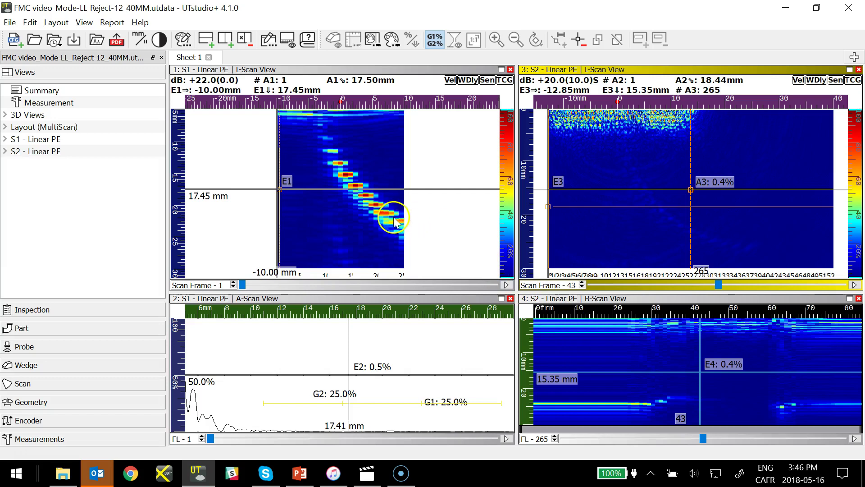
# Step: Extract a new-cursor B-scan from the S1 L-scan and place it over the S1 A-scan
pyautogui.rightClick(394, 221)
pyautogui.moveTo(518, 225)
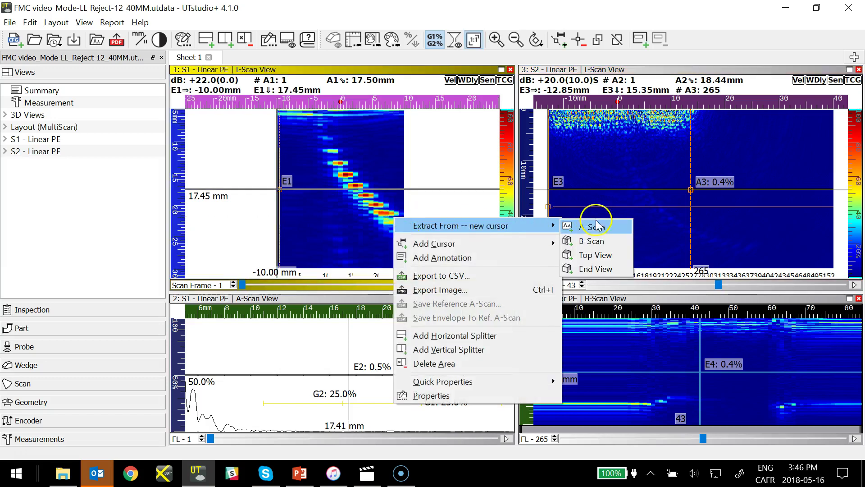
pyautogui.click(592, 241)
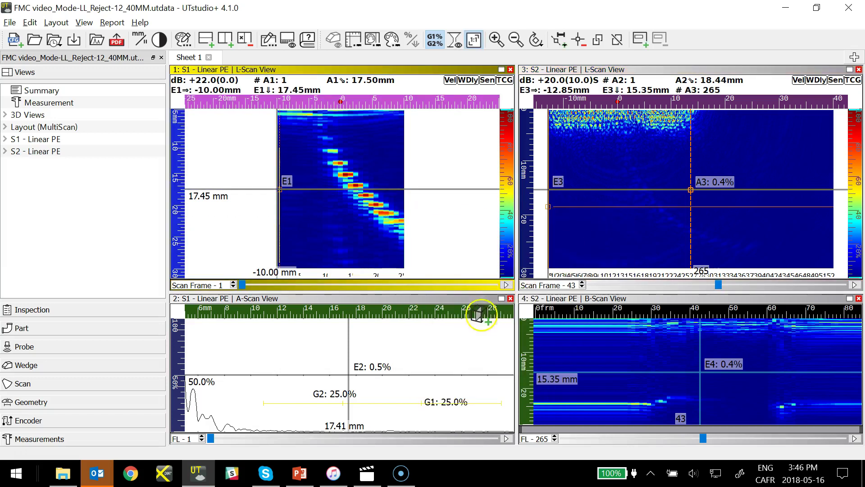
pyautogui.click(440, 344)
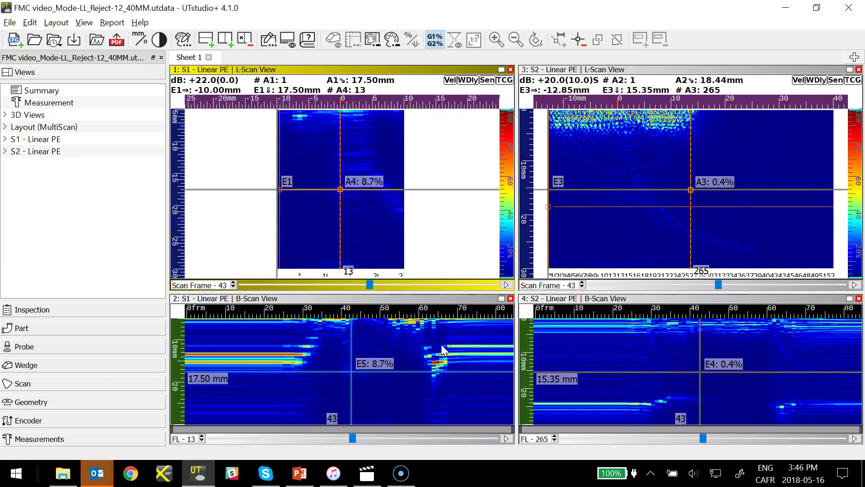
# Step: Link the S1 B-scan cursor to the S2 B-scan and step back to frame 1
pyautogui.rightClick(351, 346)
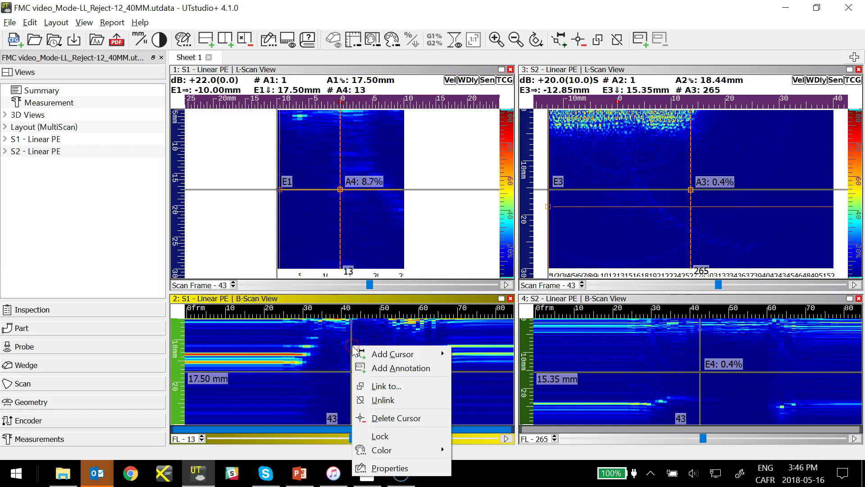
pyautogui.click(386, 387)
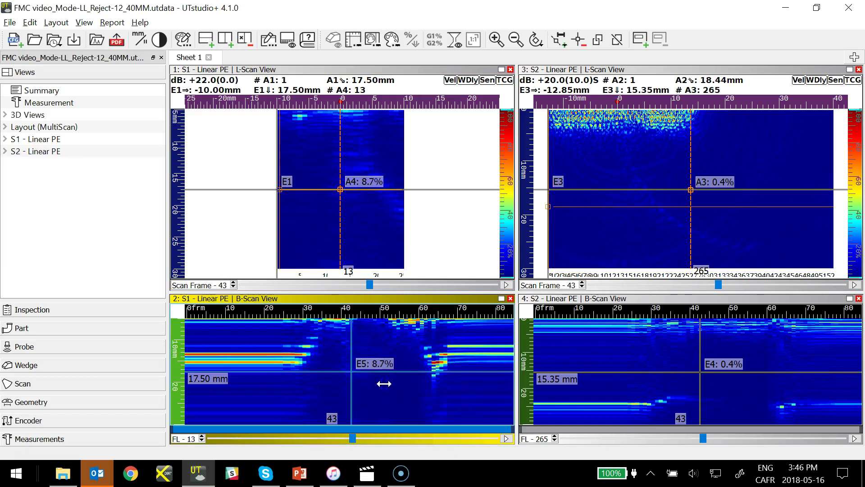
pyautogui.click(699, 351)
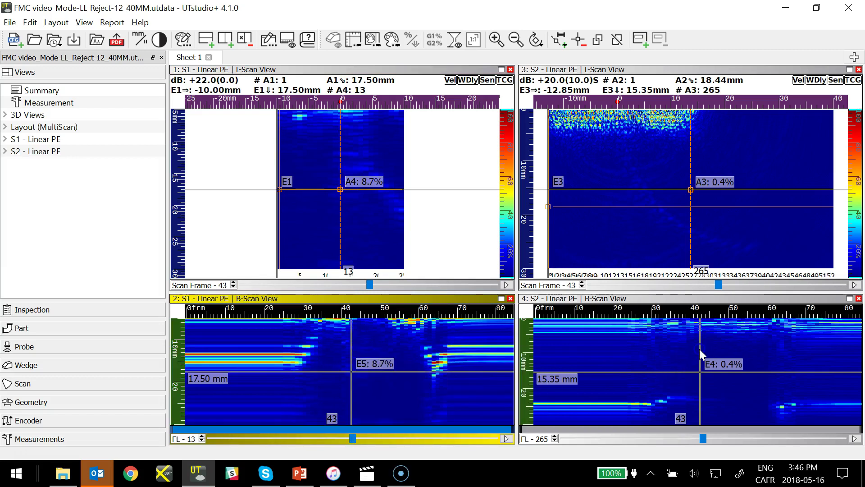
pyautogui.click(699, 347)
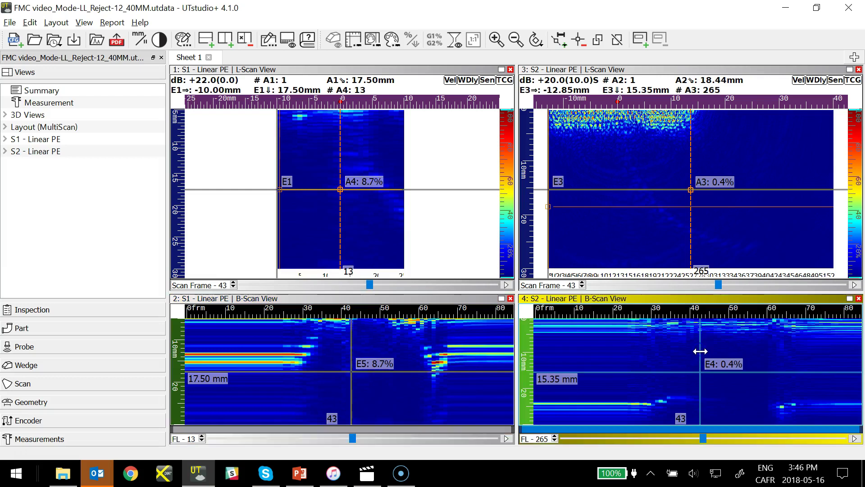
pyautogui.moveTo(700, 350); pyautogui.dragTo(536, 356)
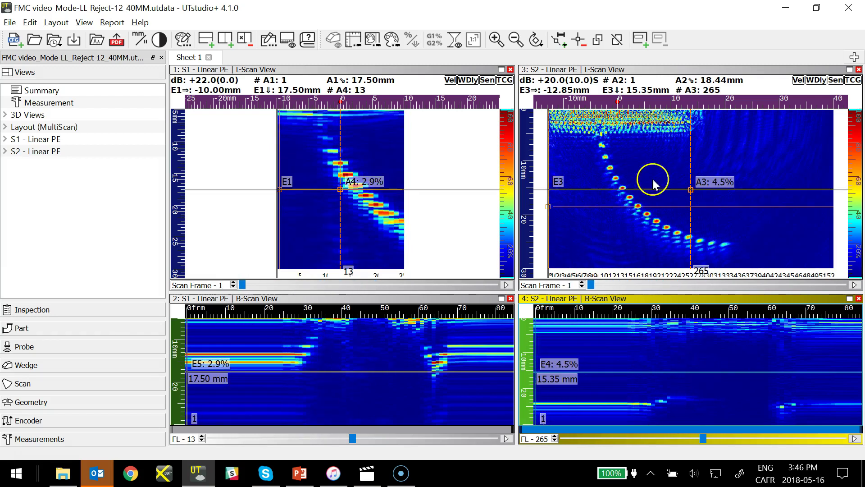
# Step: Move the S2 L-scan's A3 cursor left onto the hole indications and play the scan frames
pyautogui.click(690, 188)
pyautogui.moveTo(691, 188); pyautogui.dragTo(635, 207)
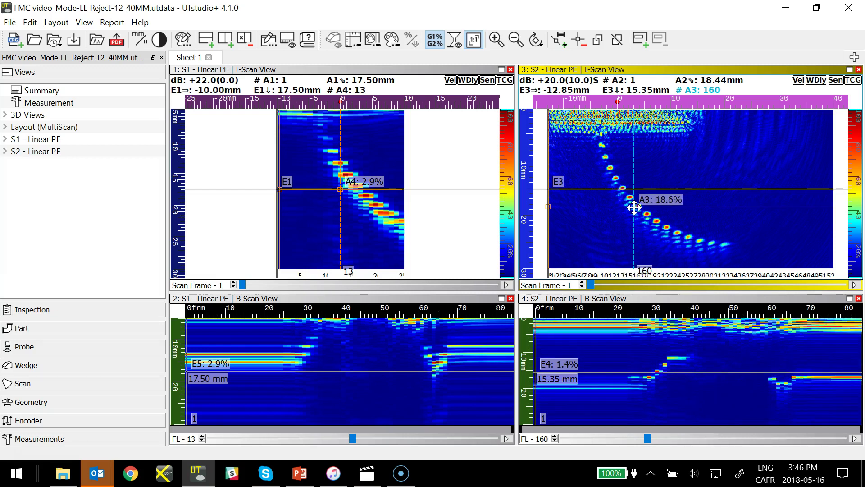
pyautogui.click(855, 286)
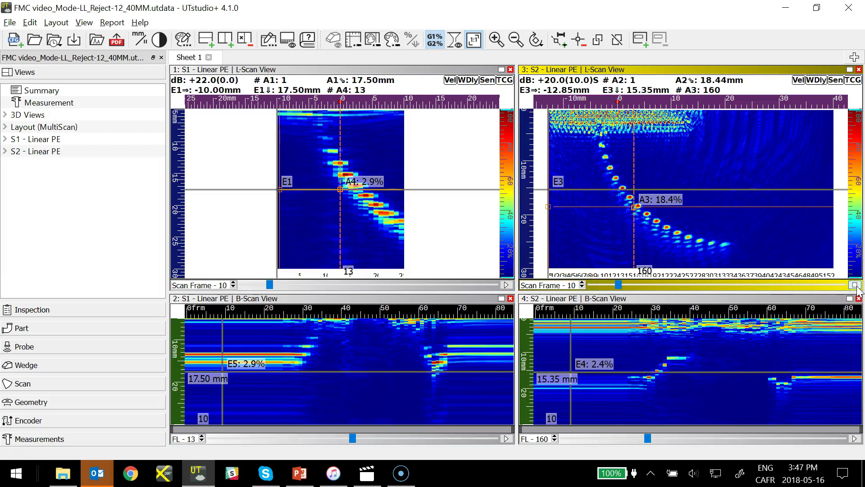